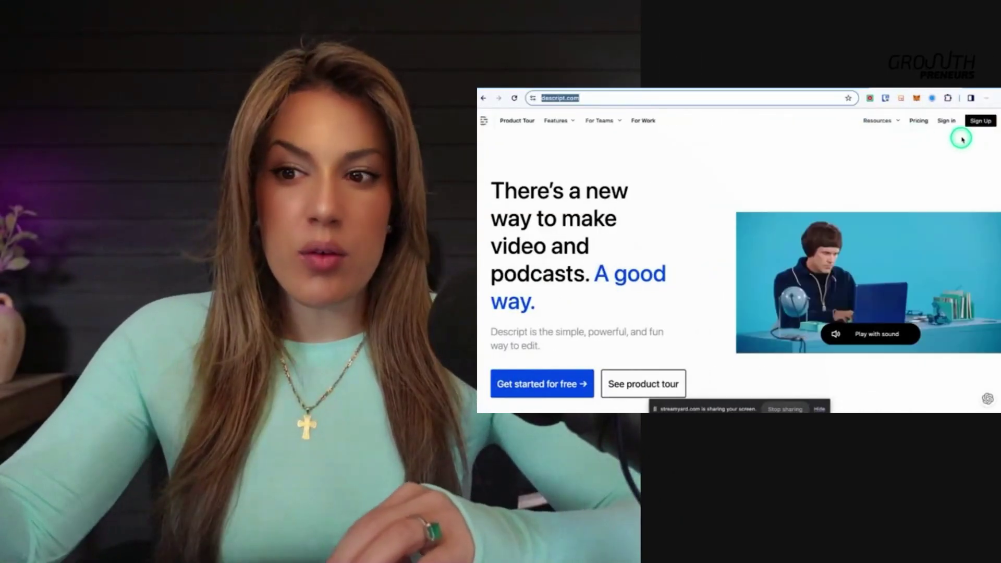
Download the Descript Mac installer zip from the descript.com footer in Chrome.
left_click(981, 122)
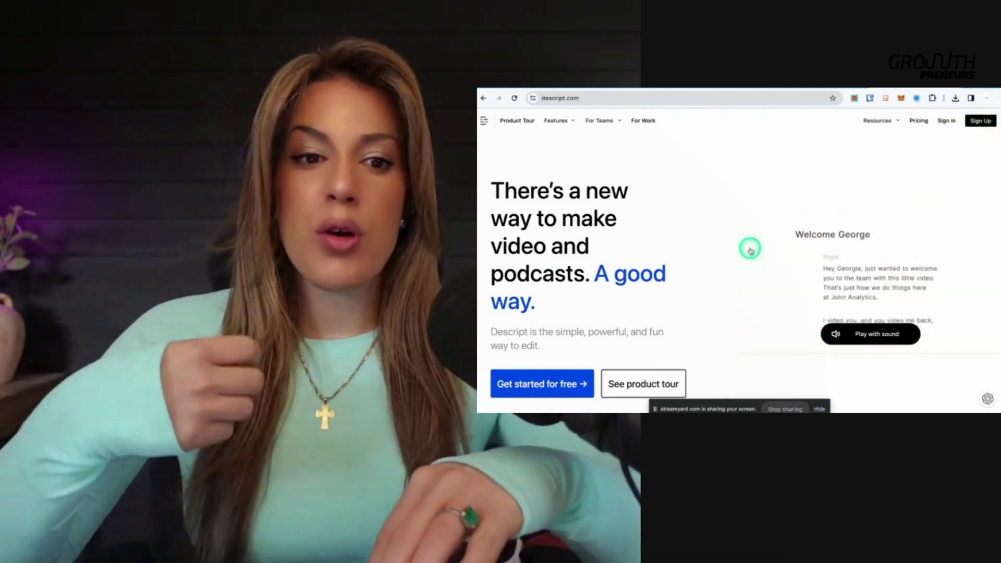
scroll(798, 330, "down", 5)
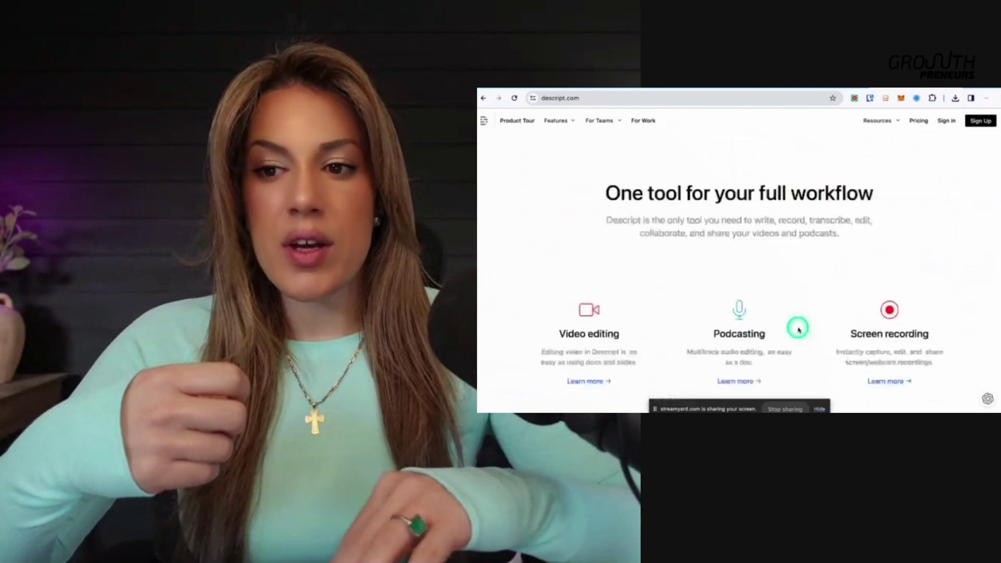
scroll(798, 329, "down", 20)
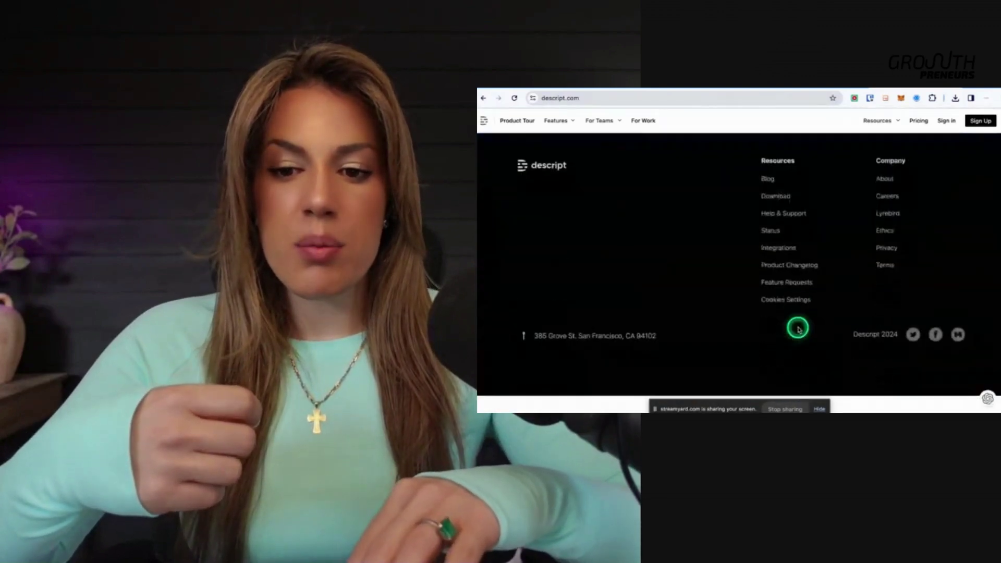
left_click(774, 208)
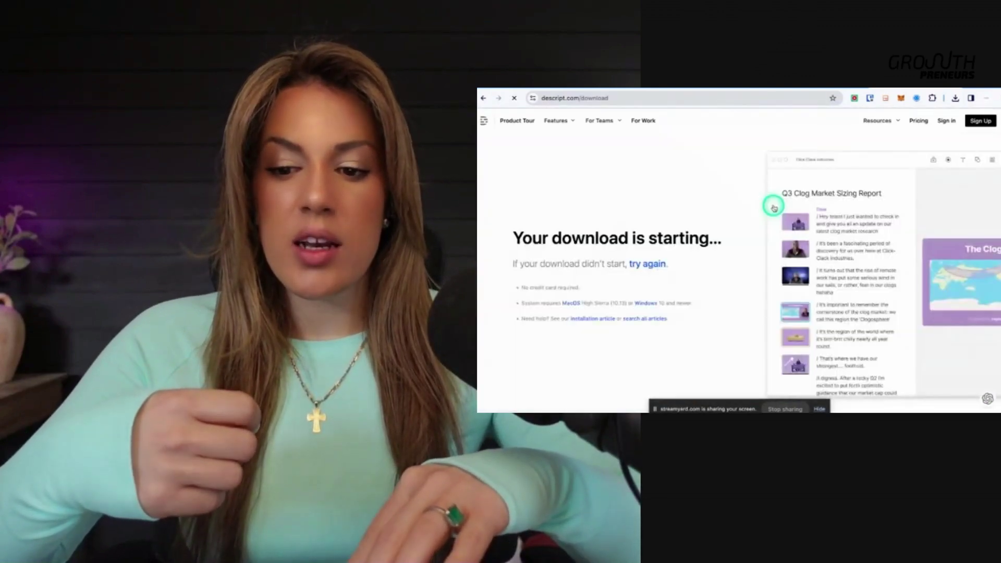
mouse_move(870, 120)
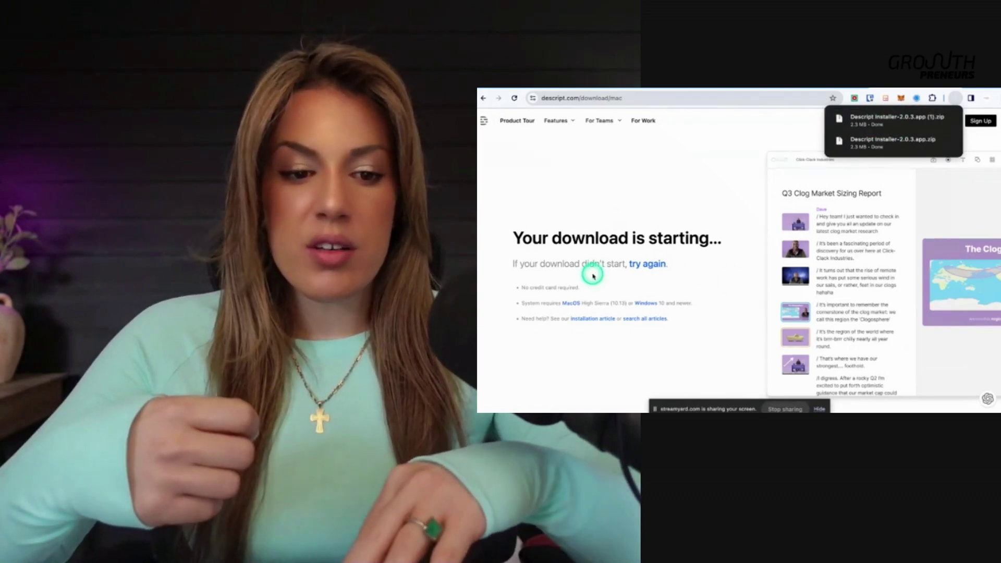
scroll(593, 275, "up", 5)
scroll(593, 275, "down", 5)
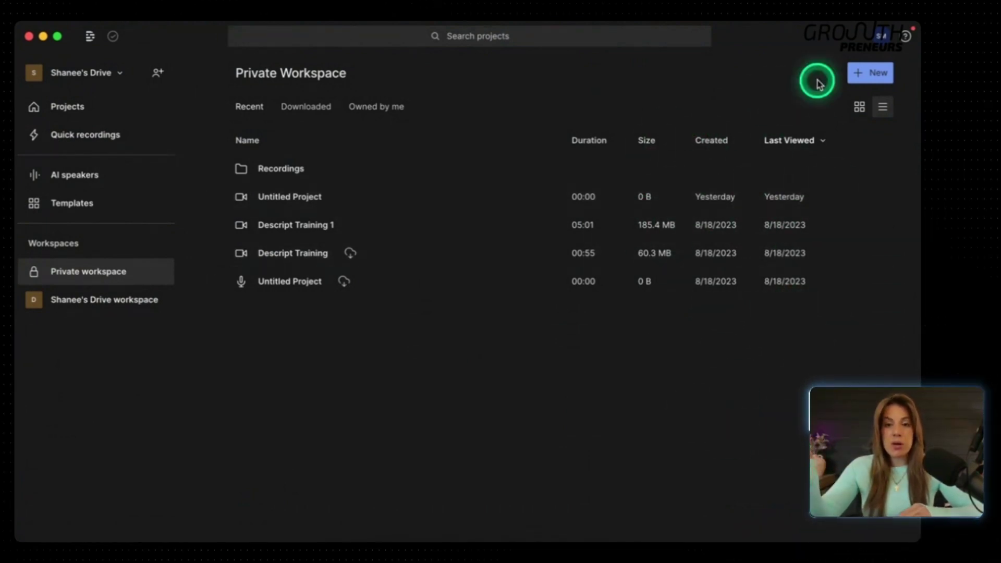
Create a new video project from the Private Workspace's New menu.
left_click(855, 78)
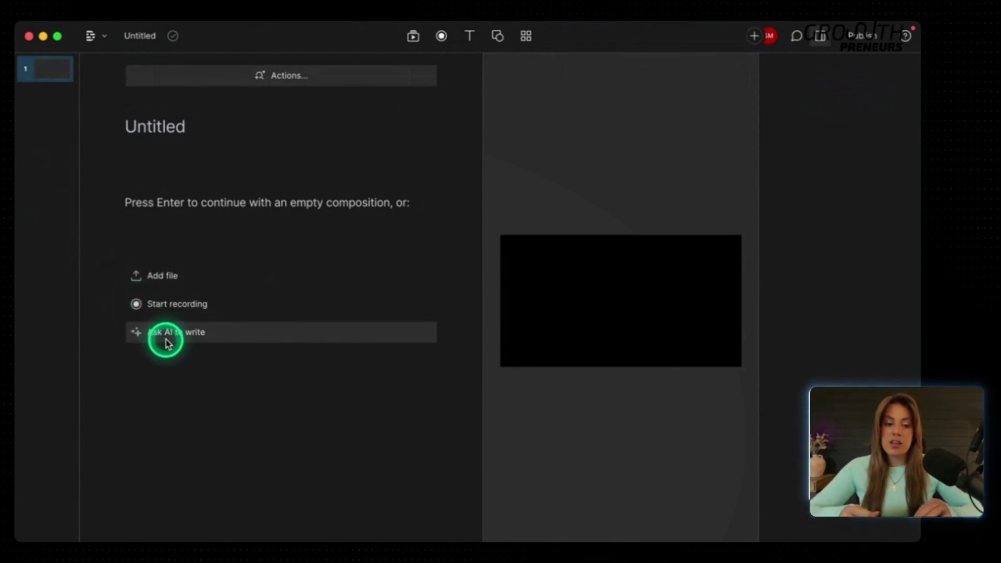
Import the video file 0208 (1).mp4 into the project.
left_click(161, 277)
left_click(475, 323)
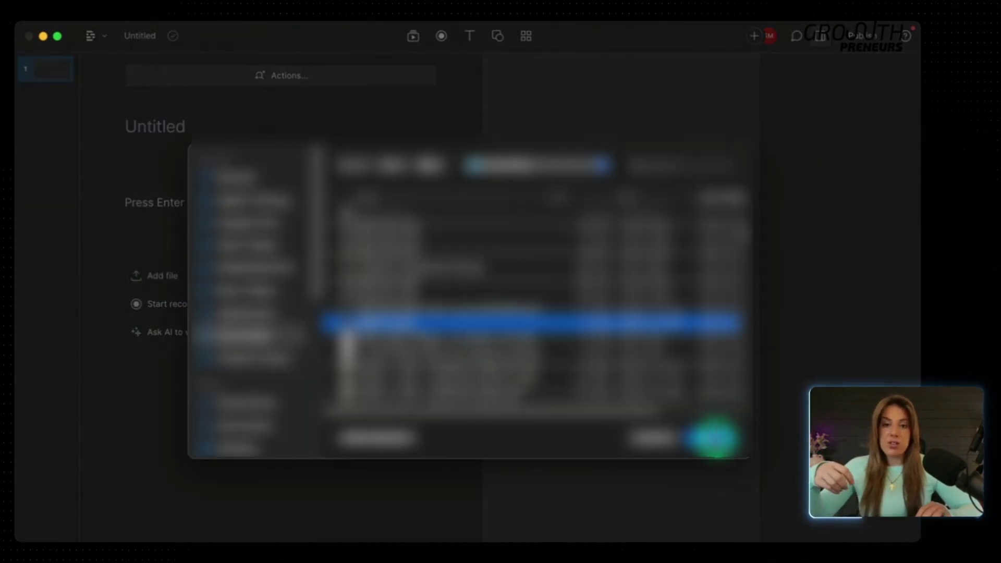
left_click(714, 438)
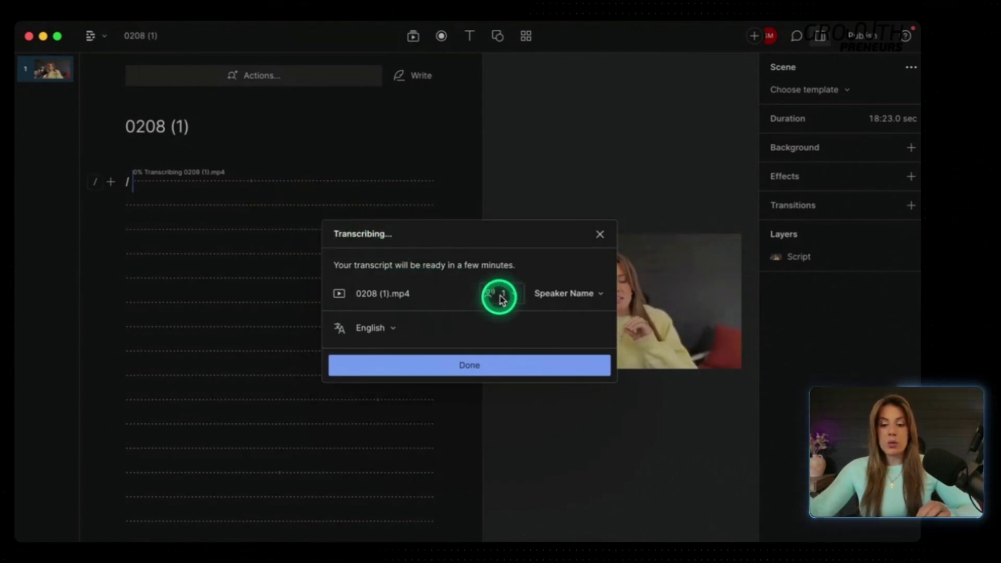
Name the speaker, keep one speaker and English, and start transcription.
left_click(570, 294)
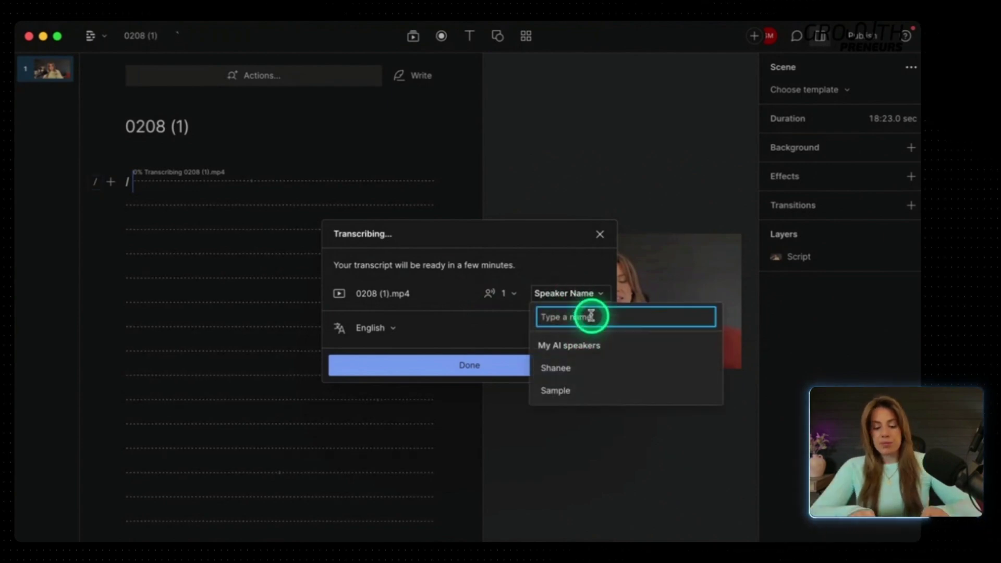
type("Shanee")
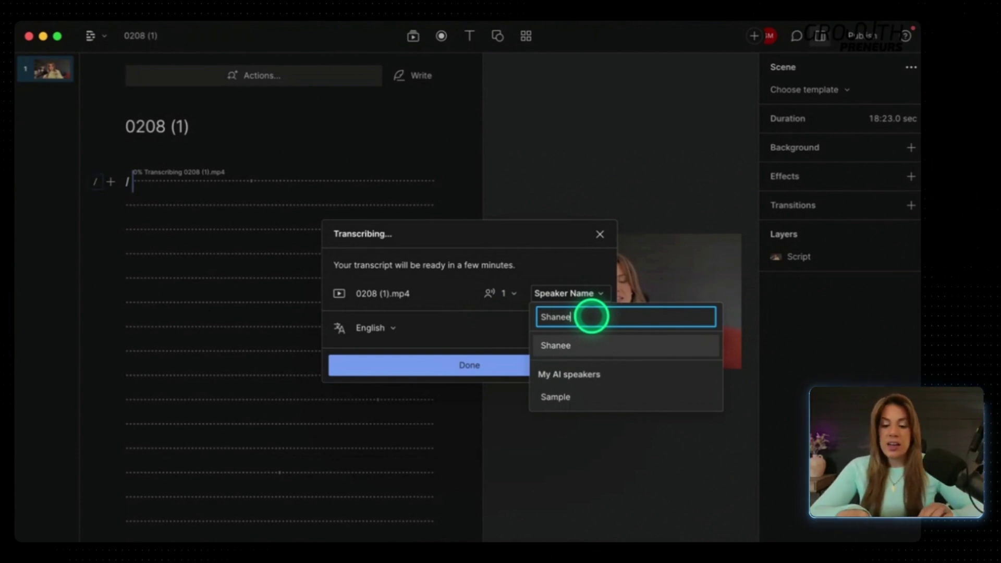
key("Return")
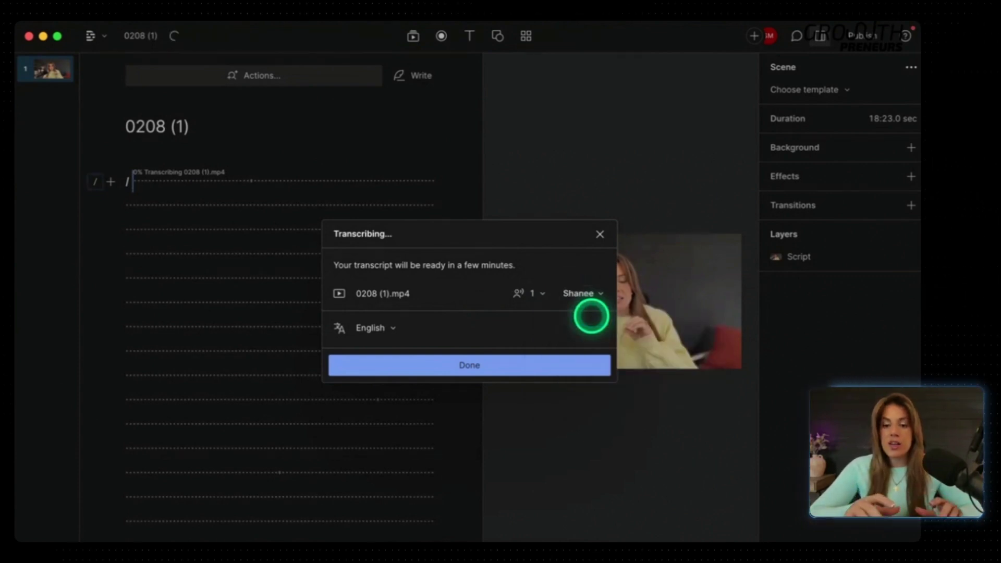
left_click(531, 293)
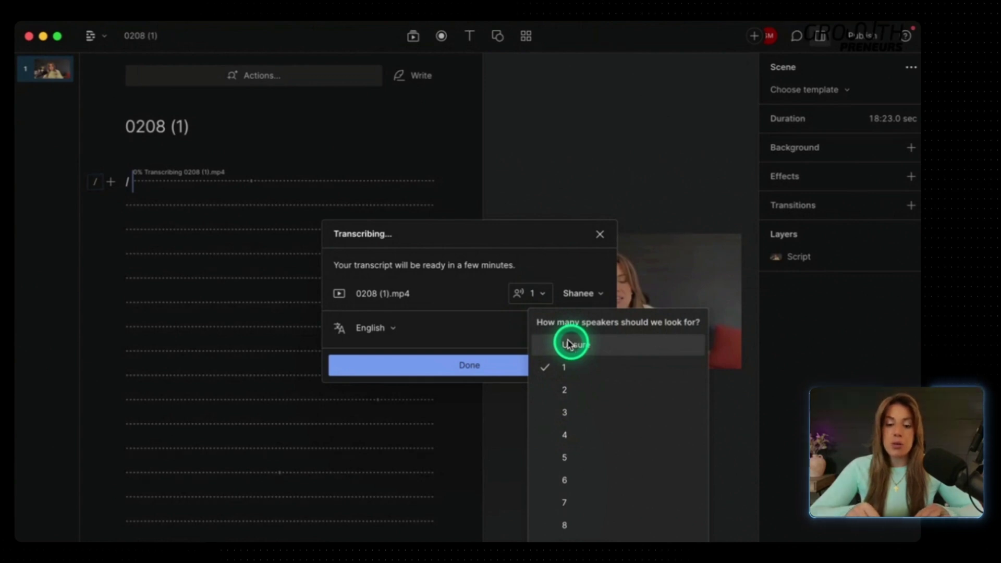
left_click(476, 277)
left_click(376, 328)
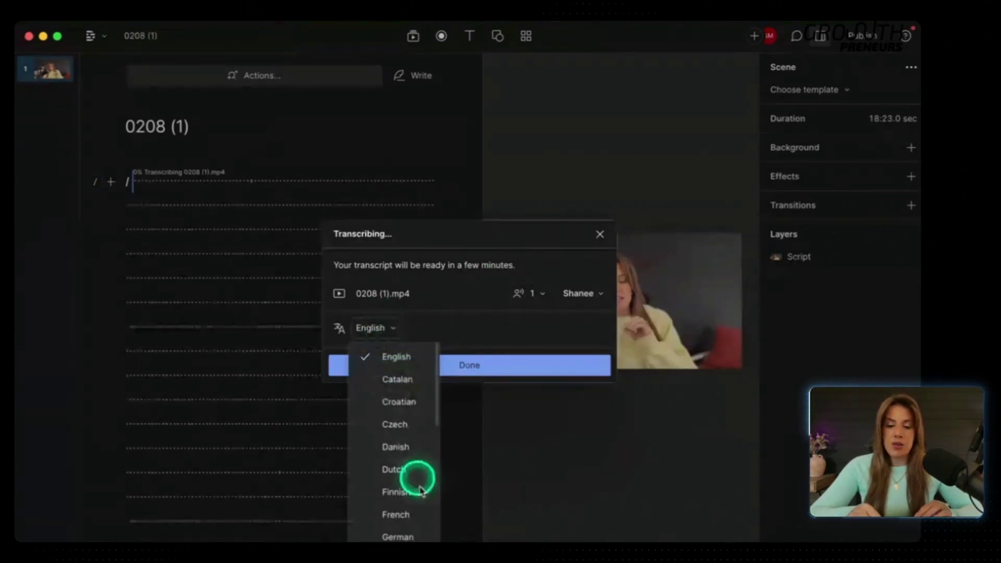
left_click(401, 357)
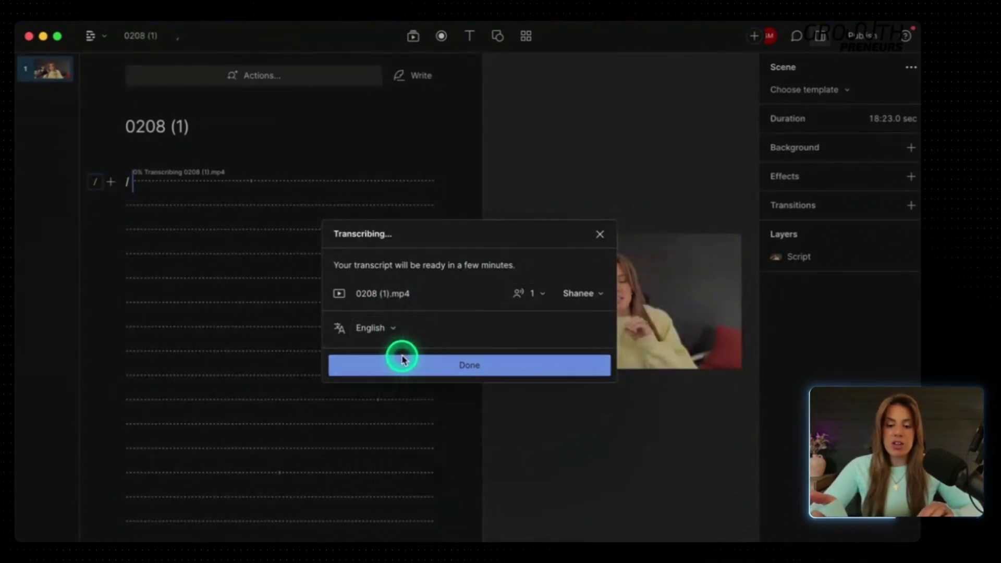
left_click(511, 365)
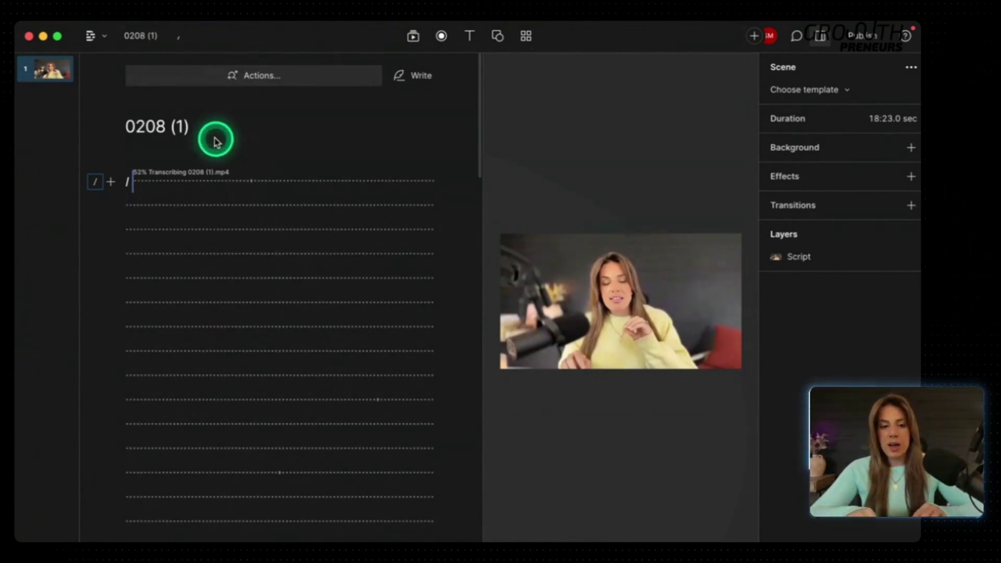
Retitle the project '25 Best Practices for Going Live on Video on LInkedIn' and widen the script pane.
left_click_drag(196, 126, 111, 128)
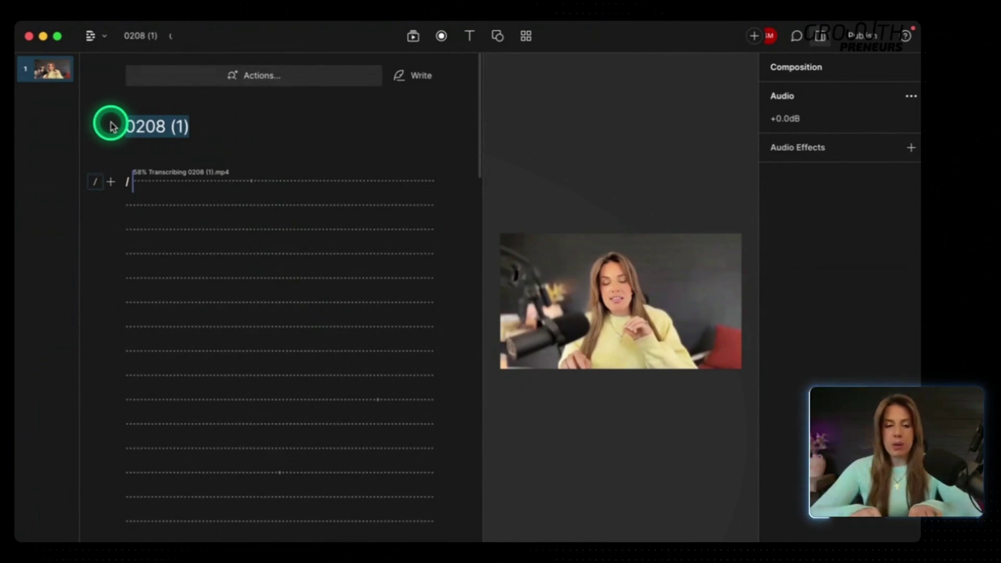
type("25 Best")
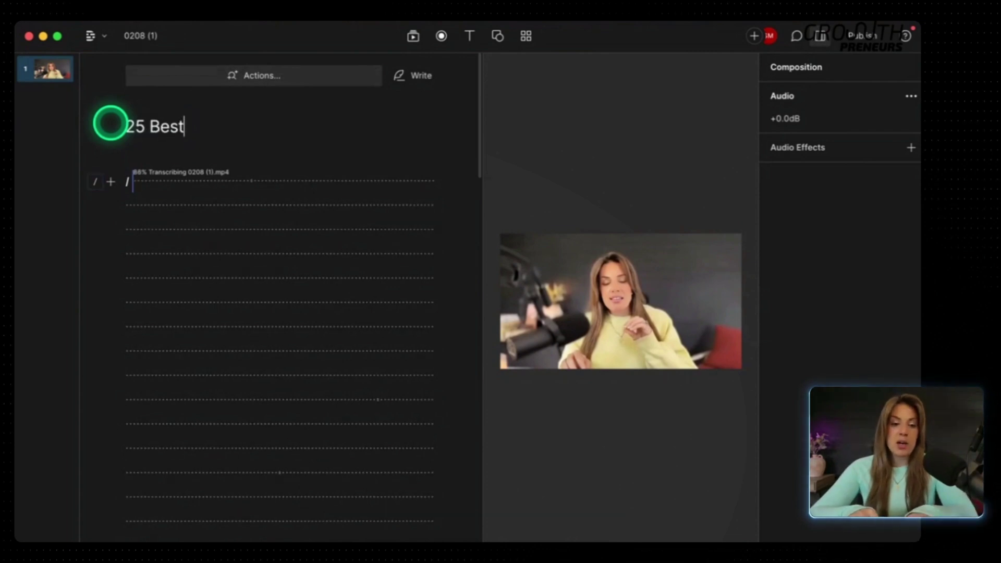
type(" Practices for Going Live on")
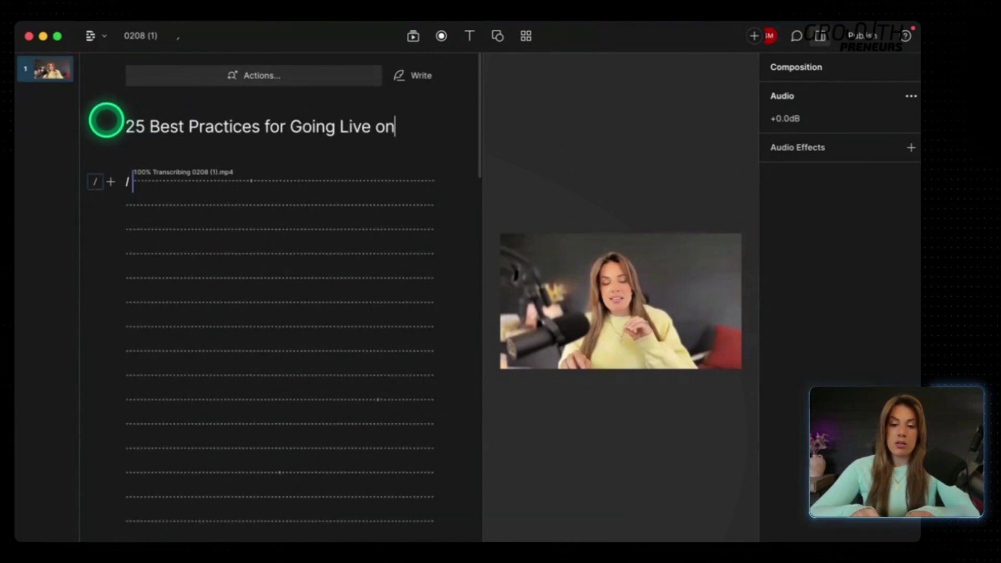
type(" Video on LInkedIn")
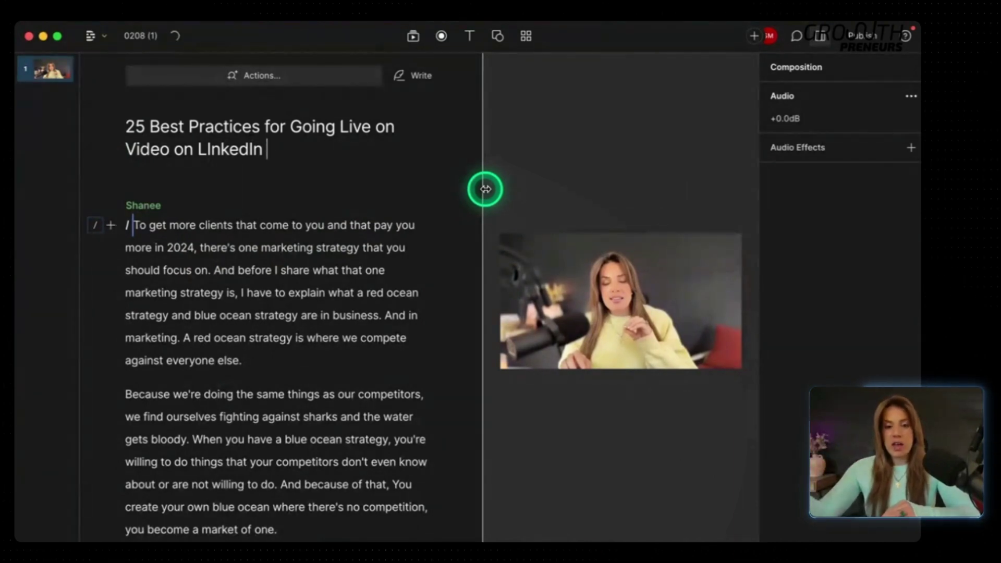
left_click_drag(485, 188, 450, 223)
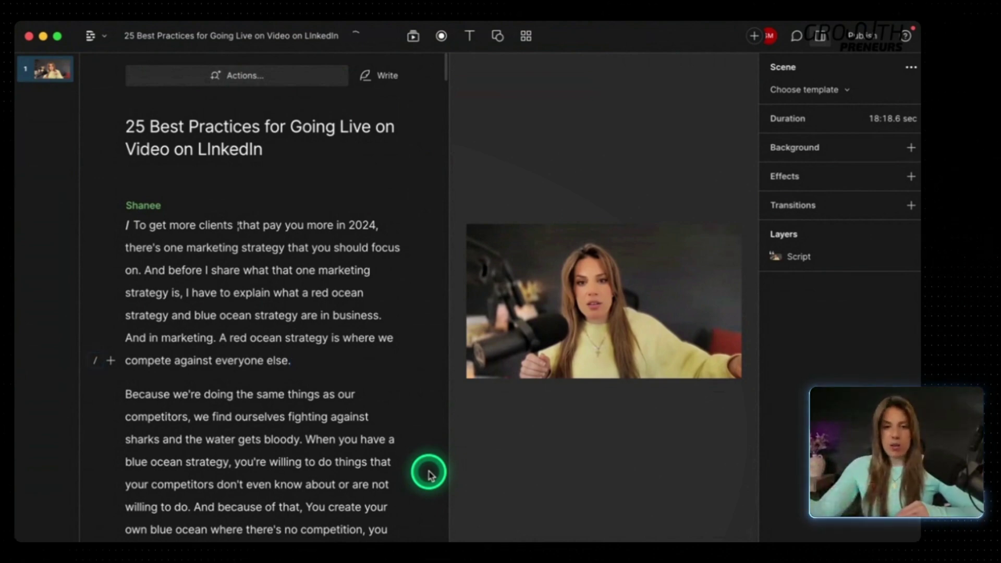
Start an Ask AI 'Find good clips' request from the Actions menu.
left_click(284, 75)
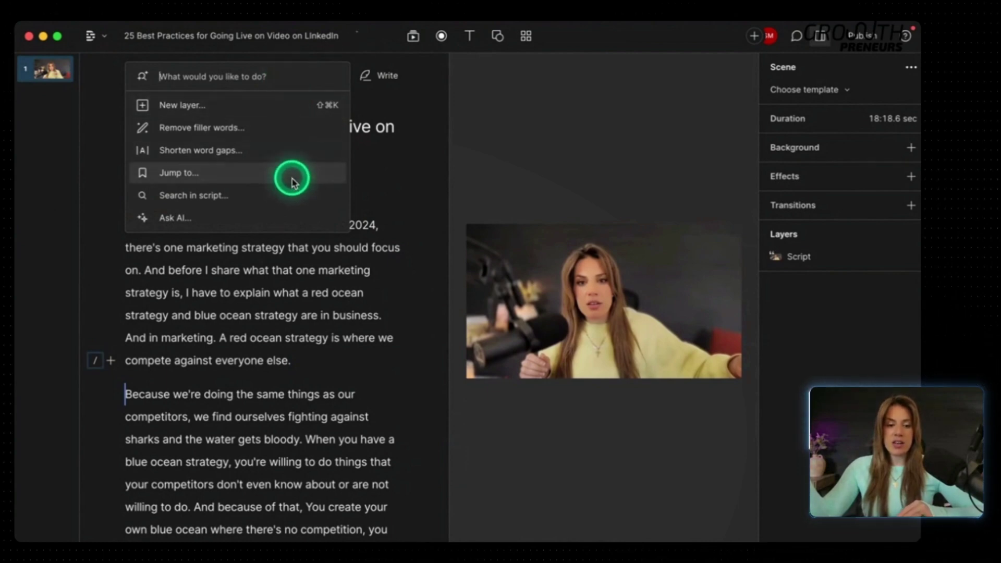
left_click(293, 214)
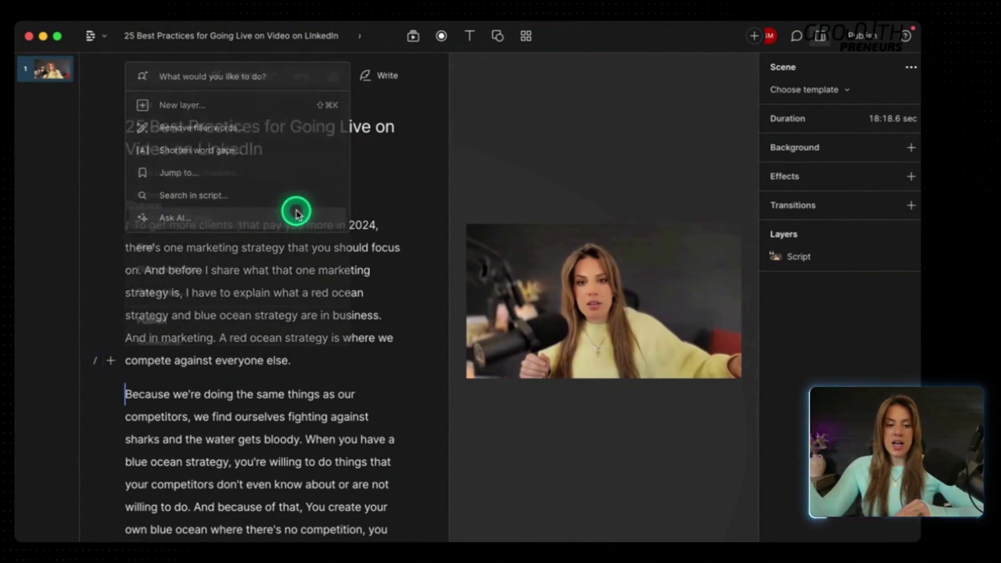
left_click(420, 396)
left_click(292, 75)
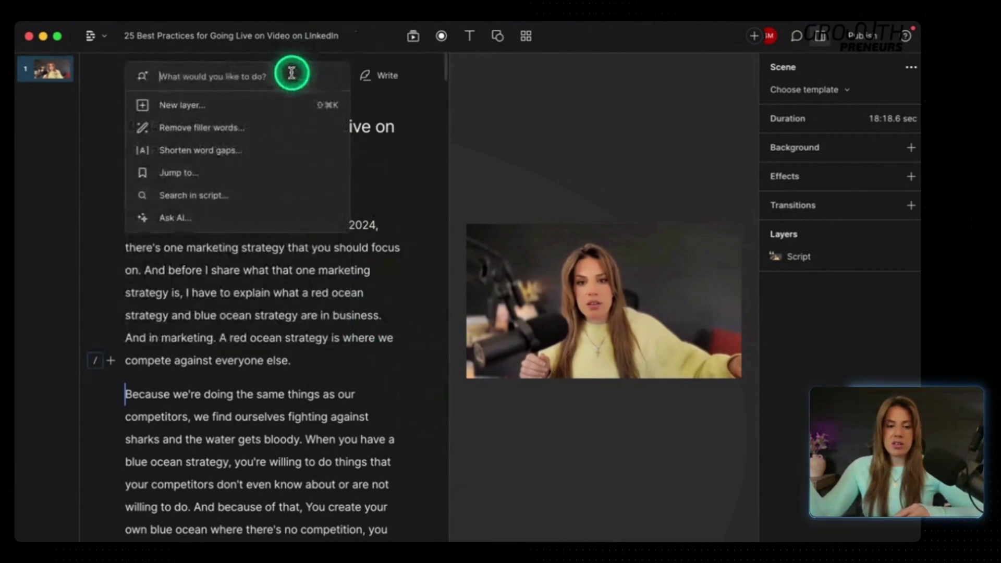
left_click(302, 217)
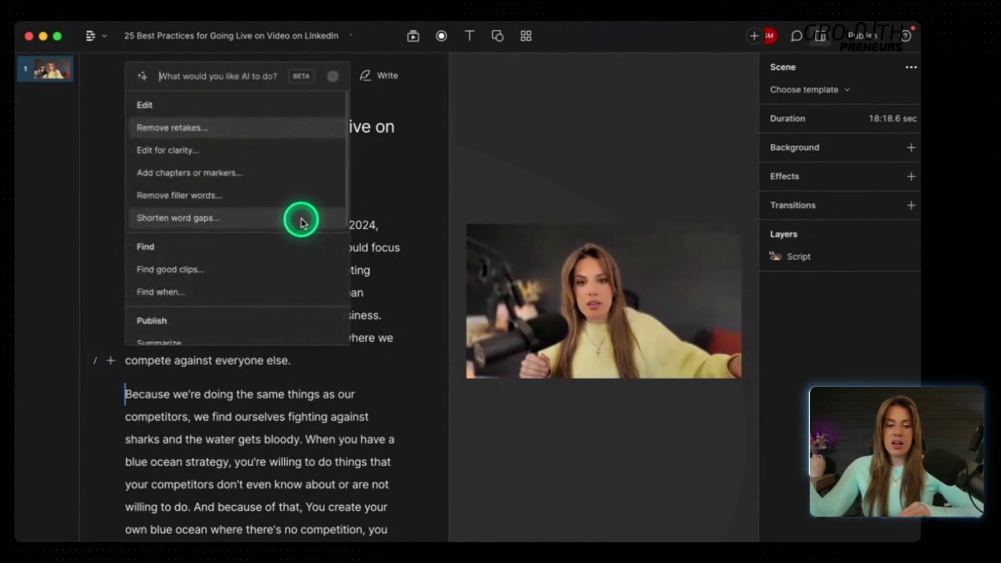
left_click(290, 269)
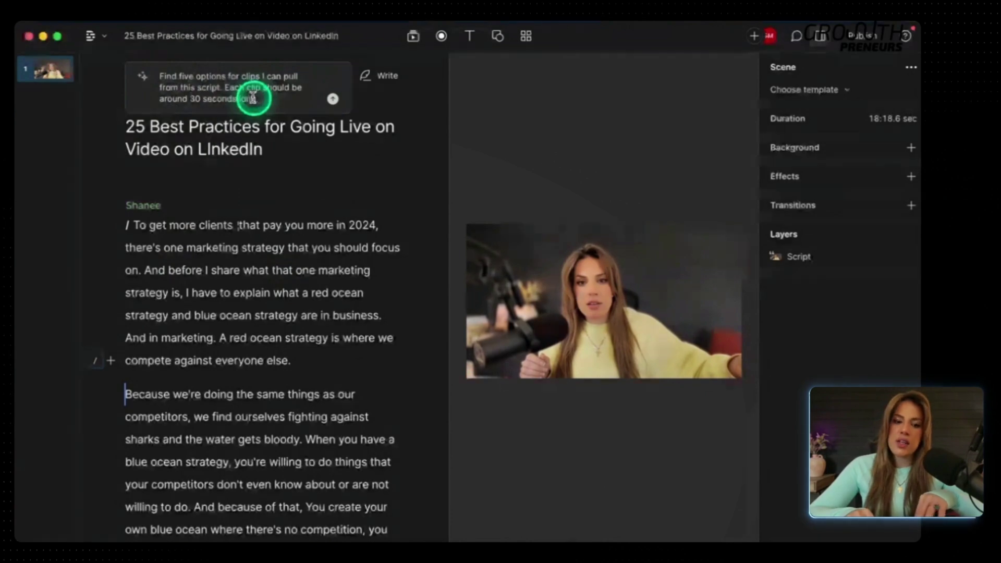
Ask for seven 30-second clips that start with a bold hook, and send.
double_click(181, 66)
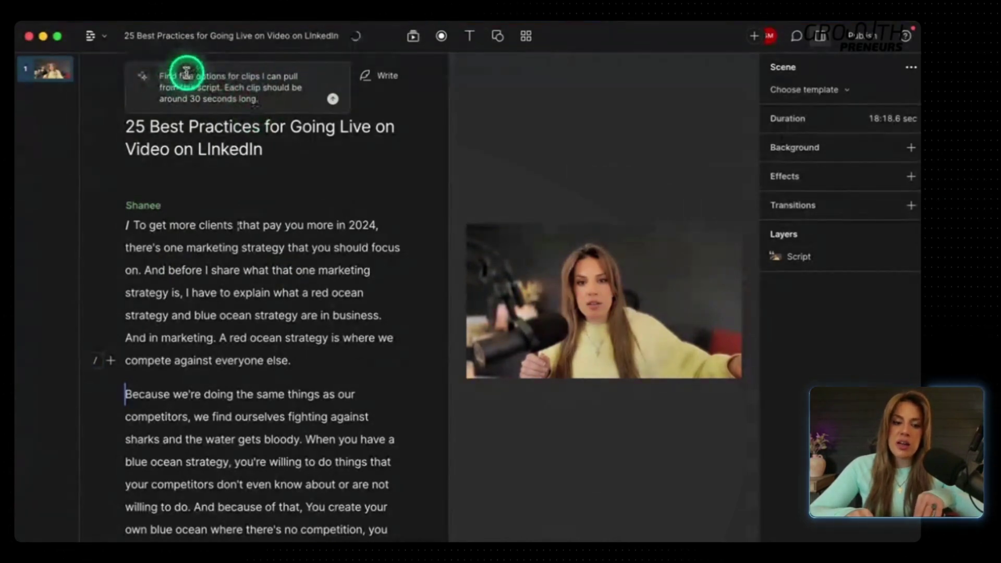
type("seven")
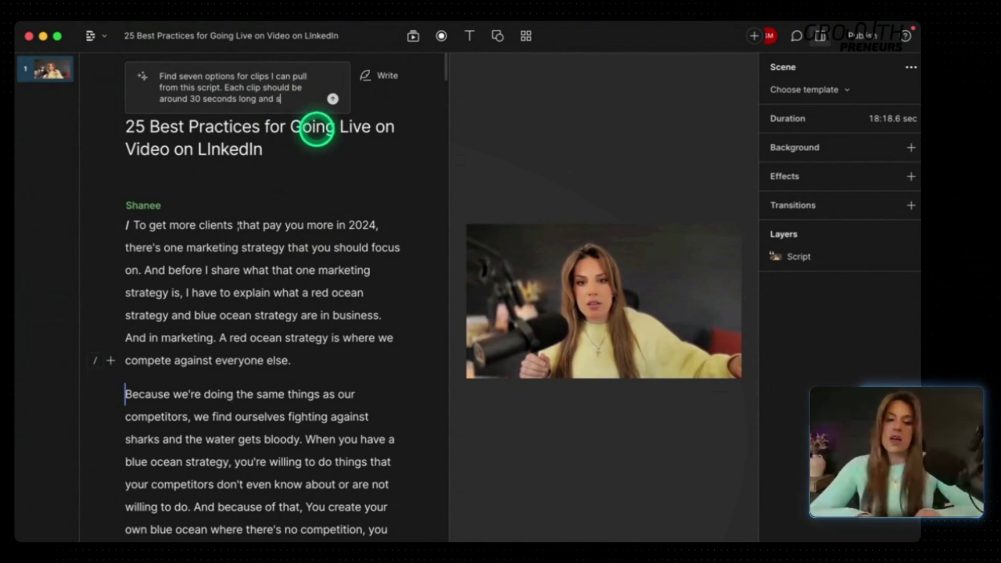
type("start with a bo")
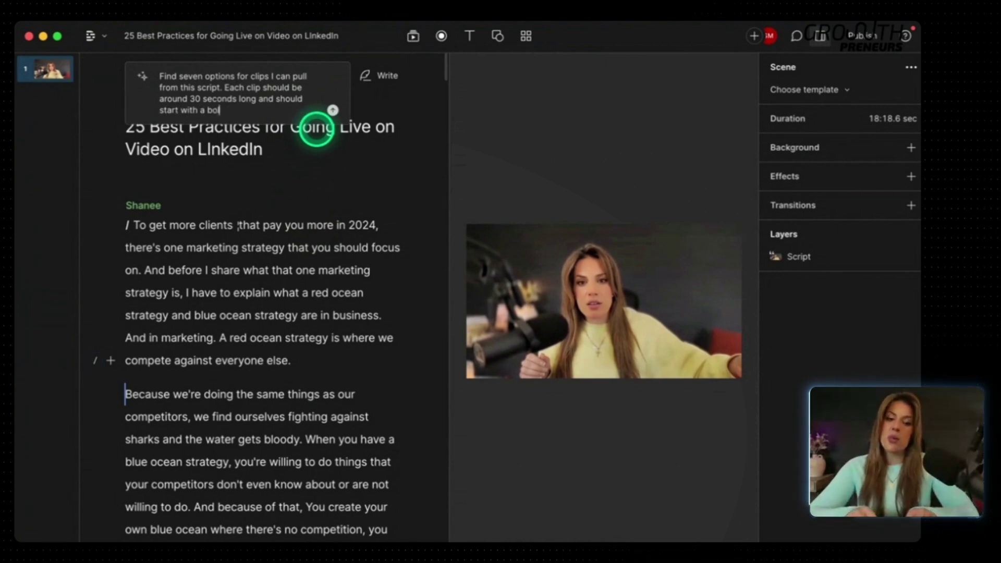
type("hook.")
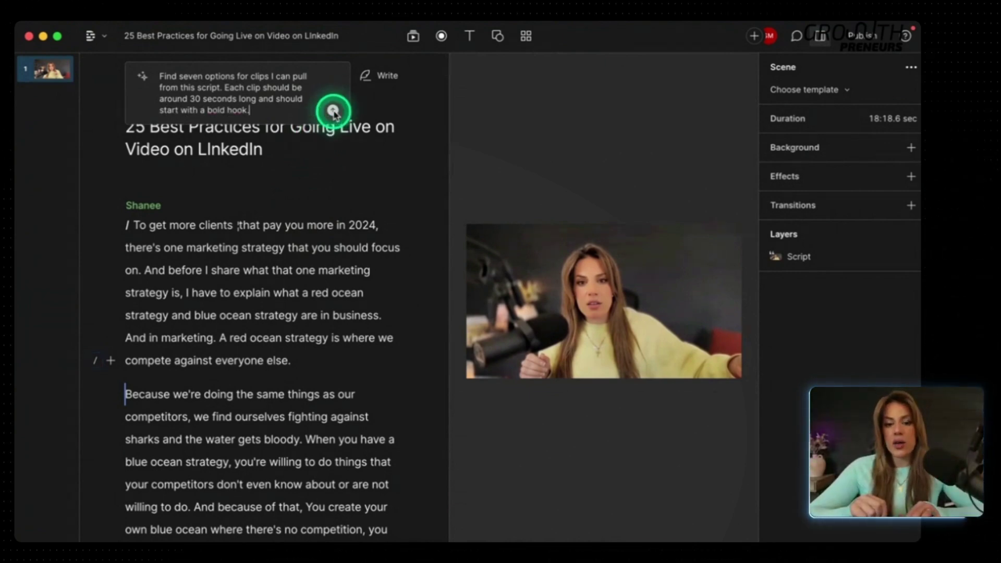
left_click(333, 111)
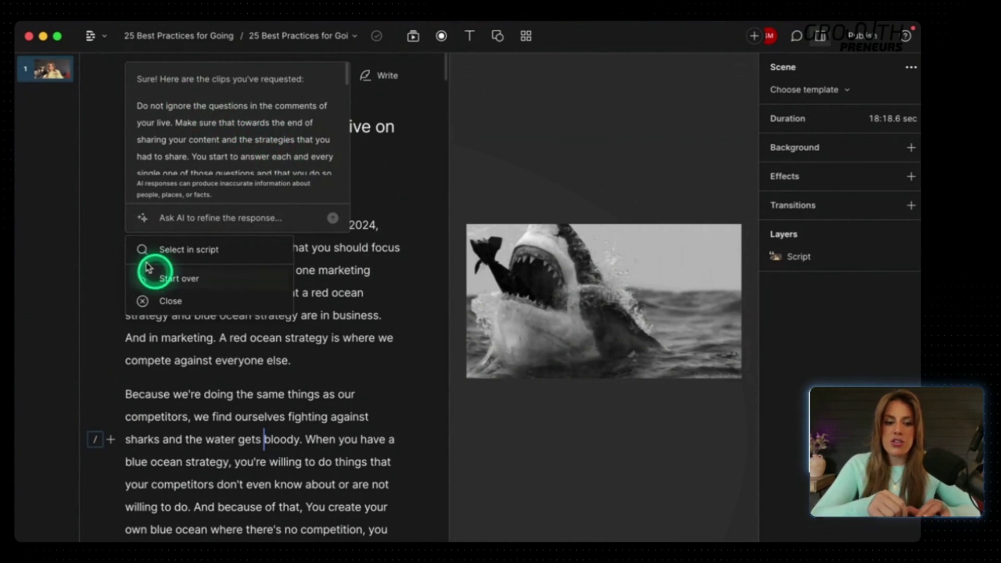
Select the seven AI-suggested clips in the script, listing them as search results.
left_click(263, 261)
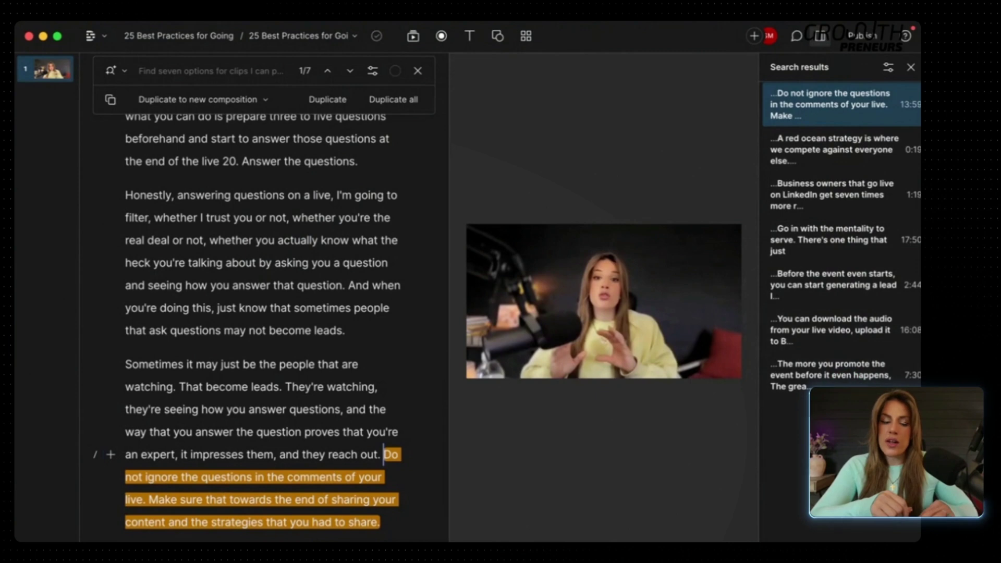
left_click(696, 437)
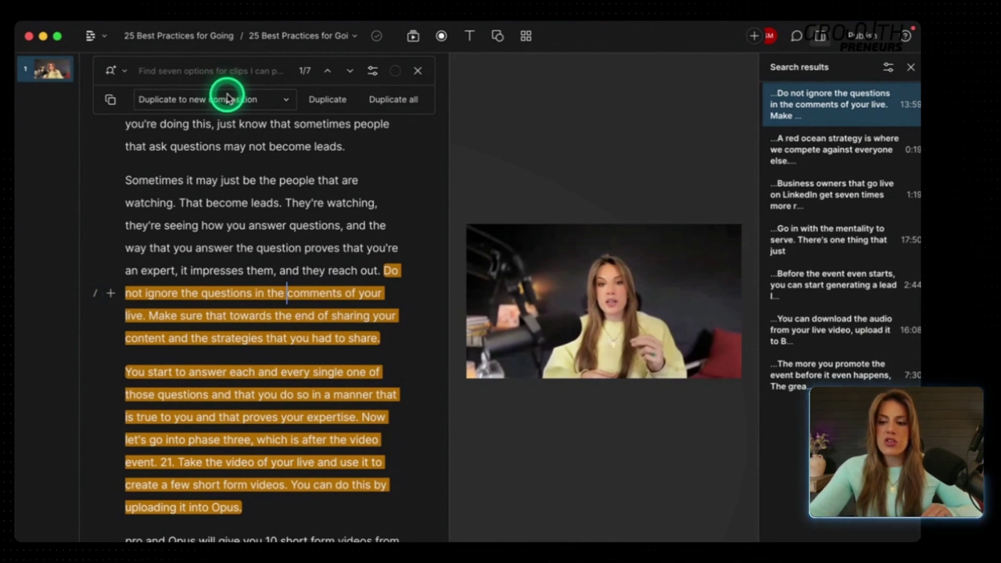
Preview the first suggested passage and duplicate it into a new composition.
left_click(376, 271)
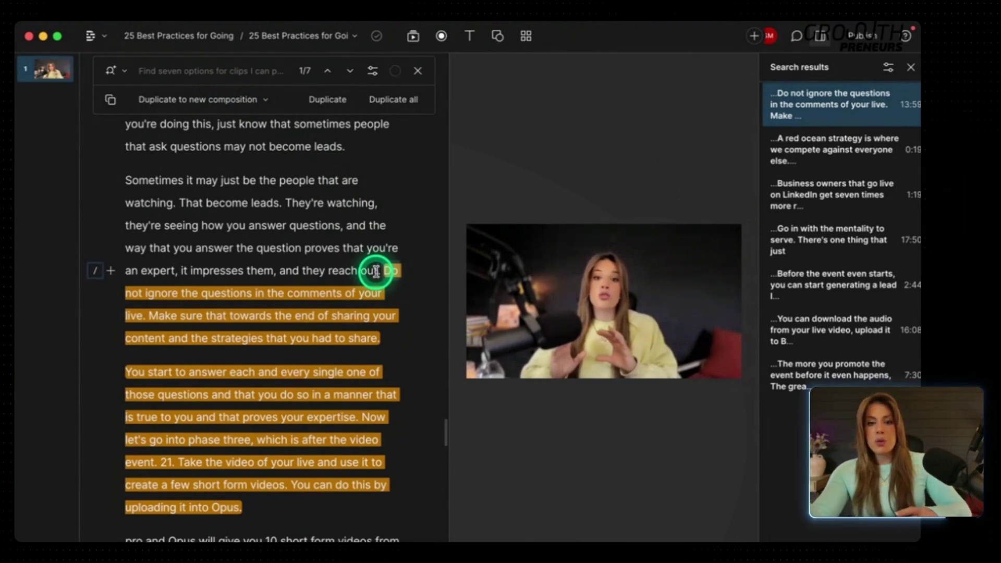
key("space")
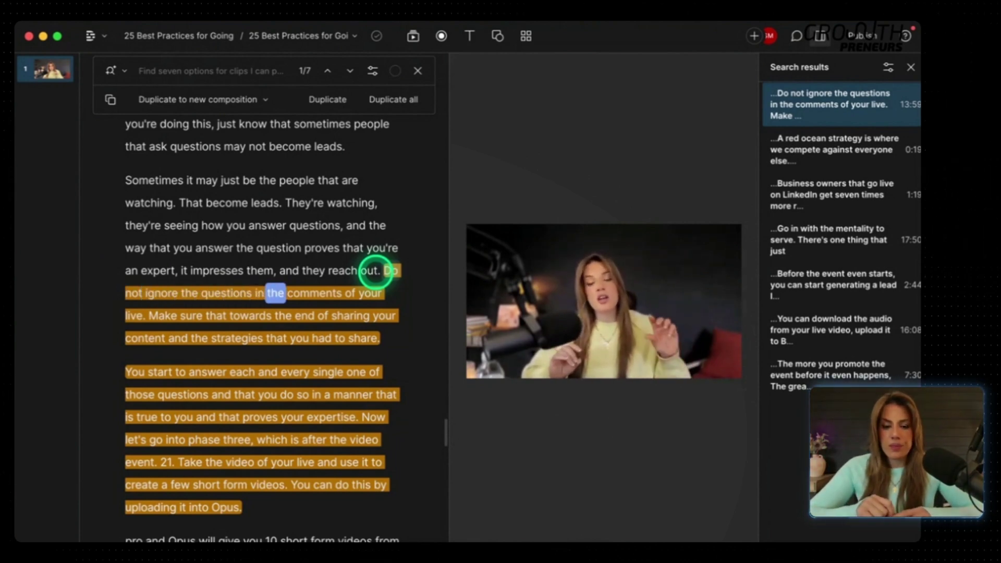
key("space")
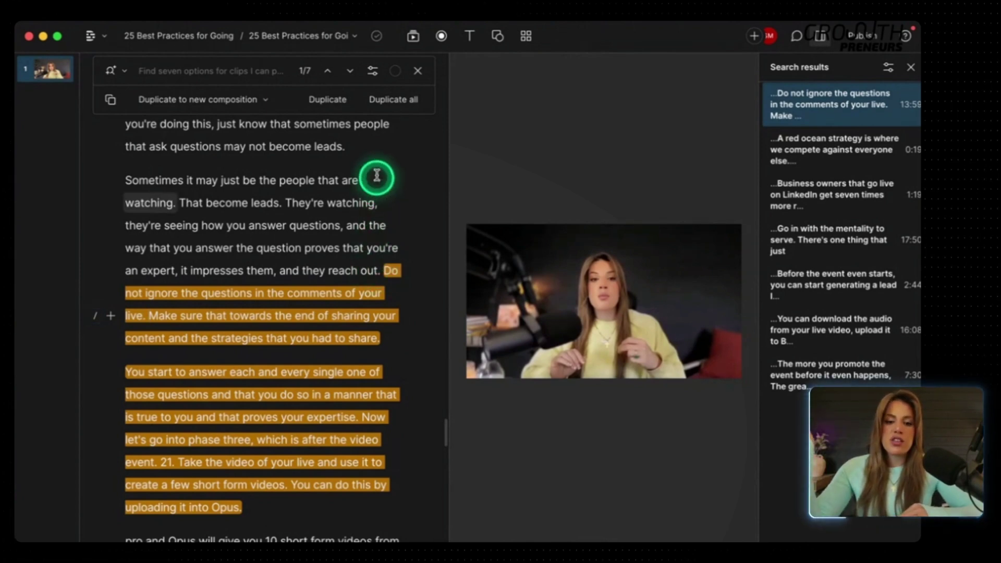
left_click(322, 105)
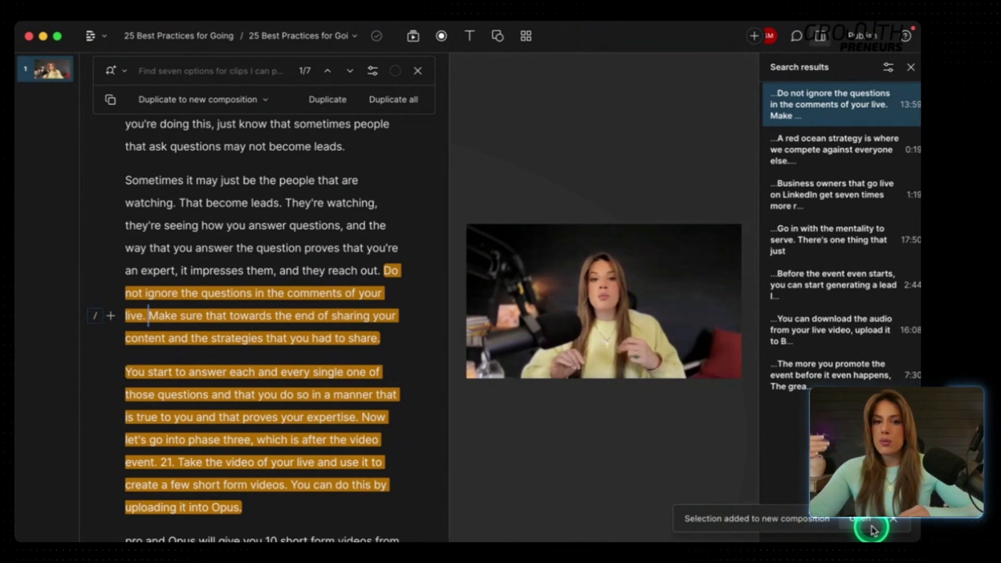
Duplicate the red ocean, LinkedIn live reactions and mentality-to-serve passages into new compositions.
left_click(841, 146)
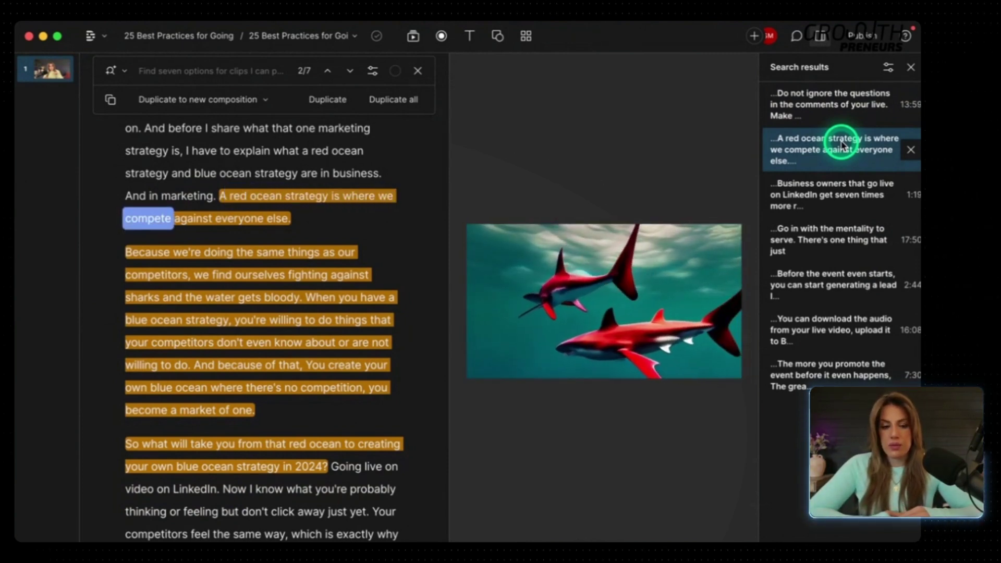
left_click(327, 99)
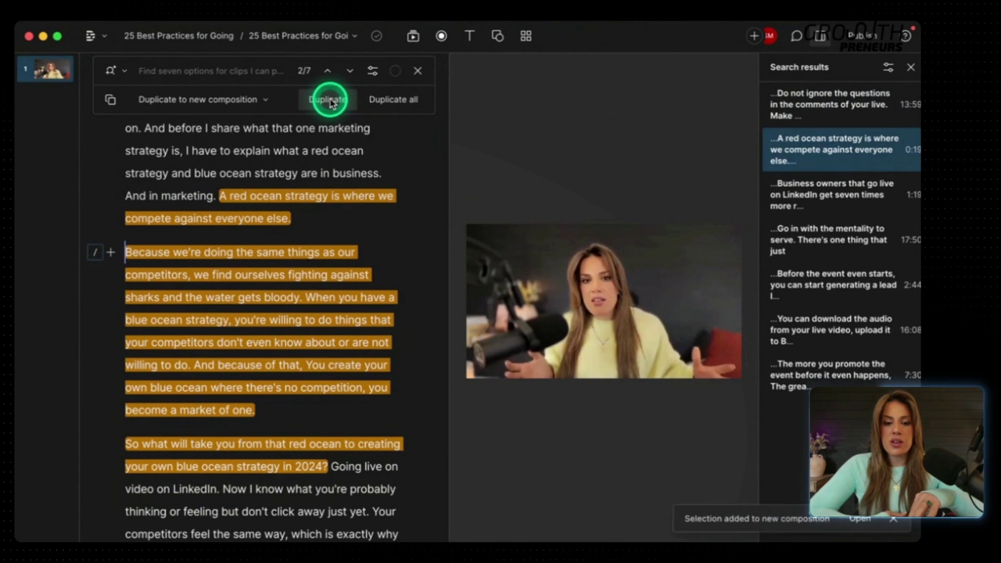
left_click(822, 195)
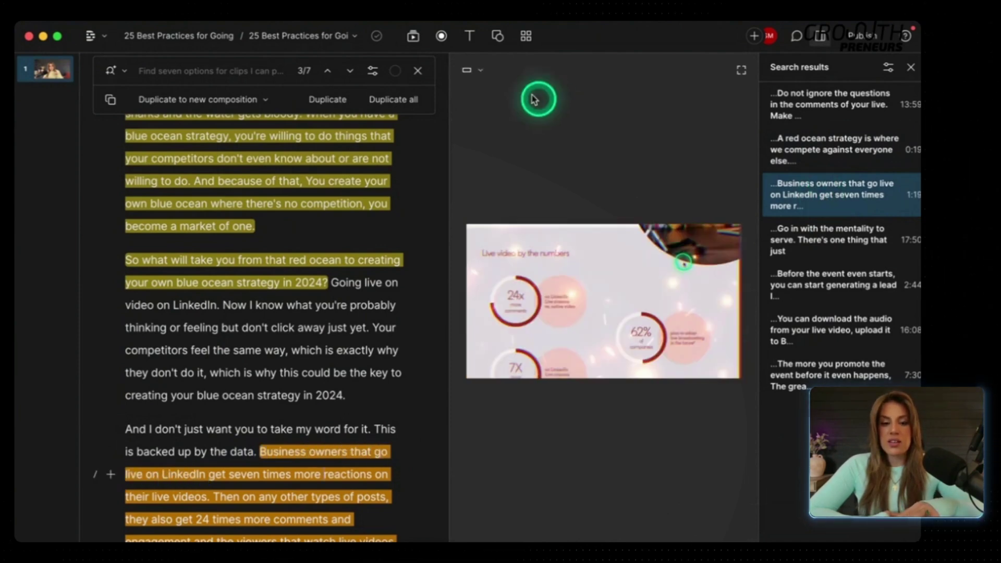
left_click(329, 100)
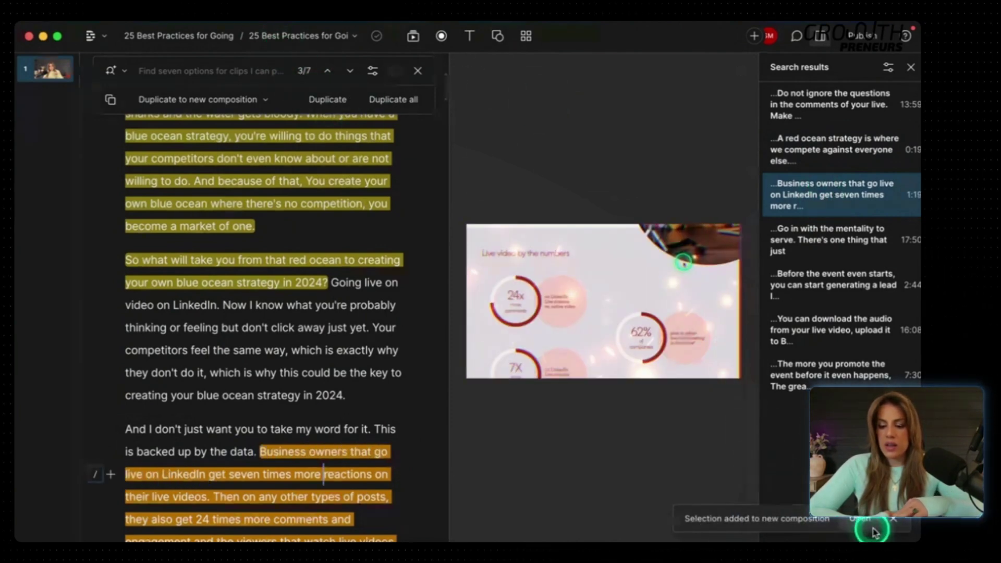
left_click(829, 272)
left_click(324, 99)
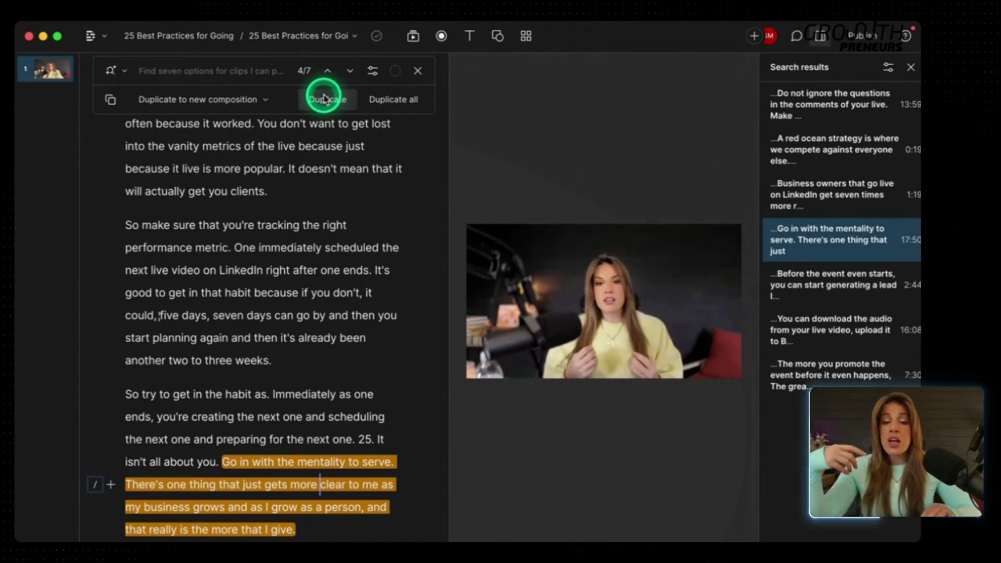
Duplicate the lead-list and download-the-audio passages, then undo the last change.
left_click(790, 290)
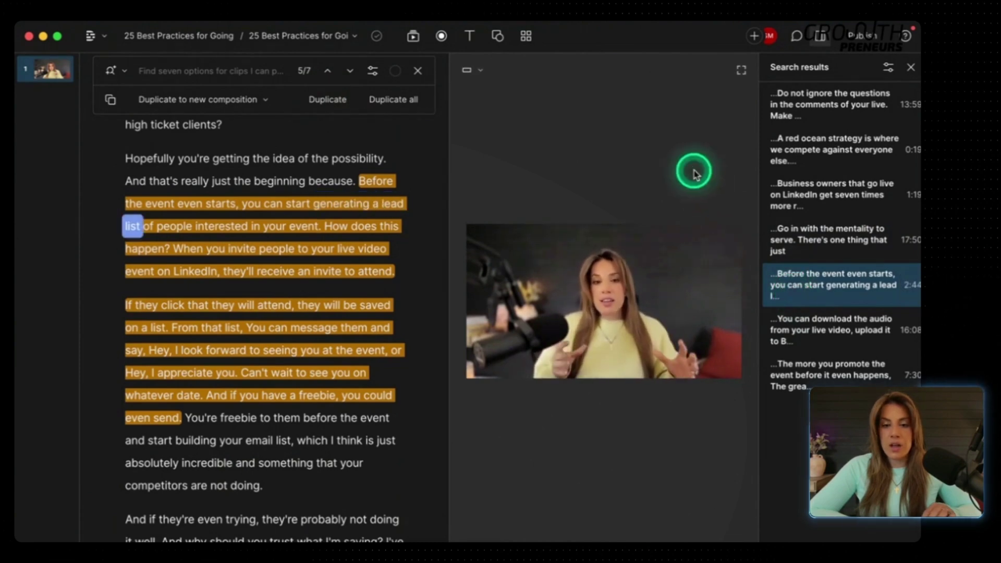
left_click(327, 99)
left_click(855, 329)
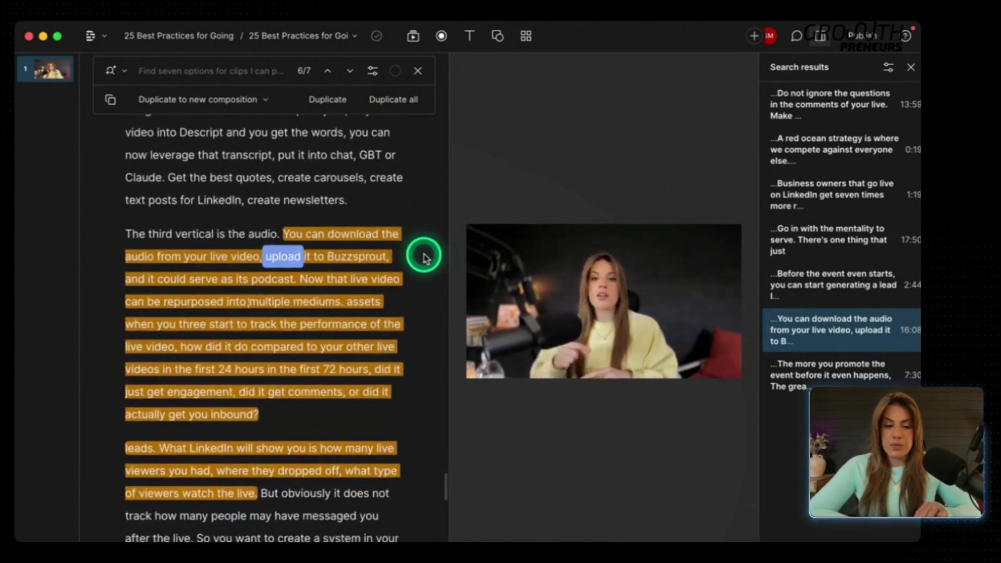
left_click(345, 108)
left_click(813, 373)
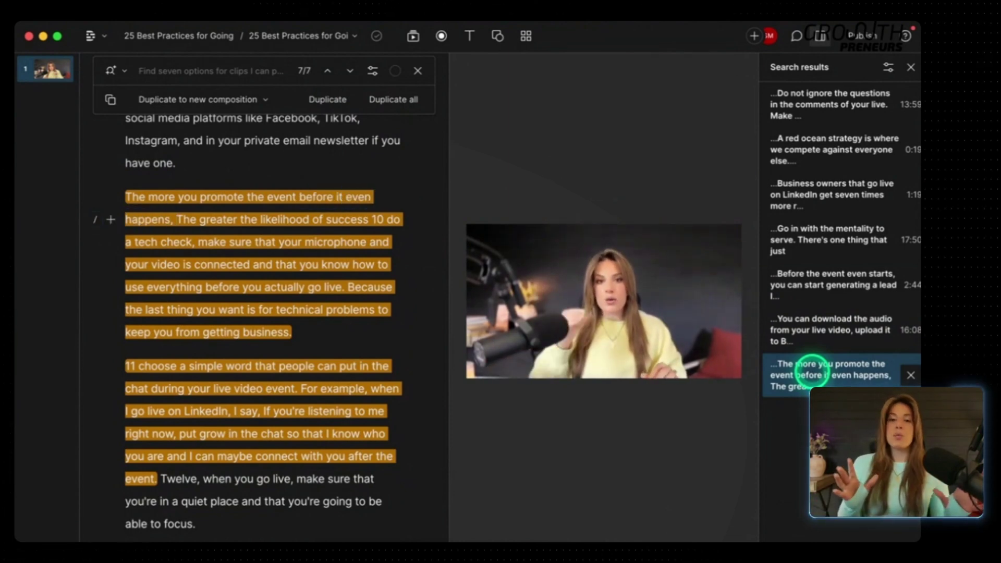
key("super+z")
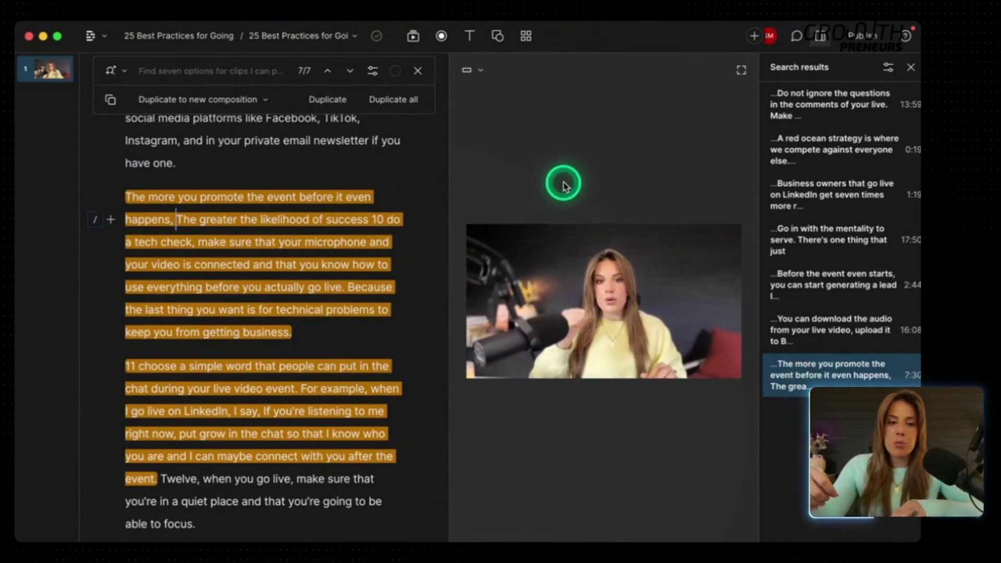
Open the first 'Clips from 25…' composition, which begins 'Do not ignore the questions'.
left_click(313, 35)
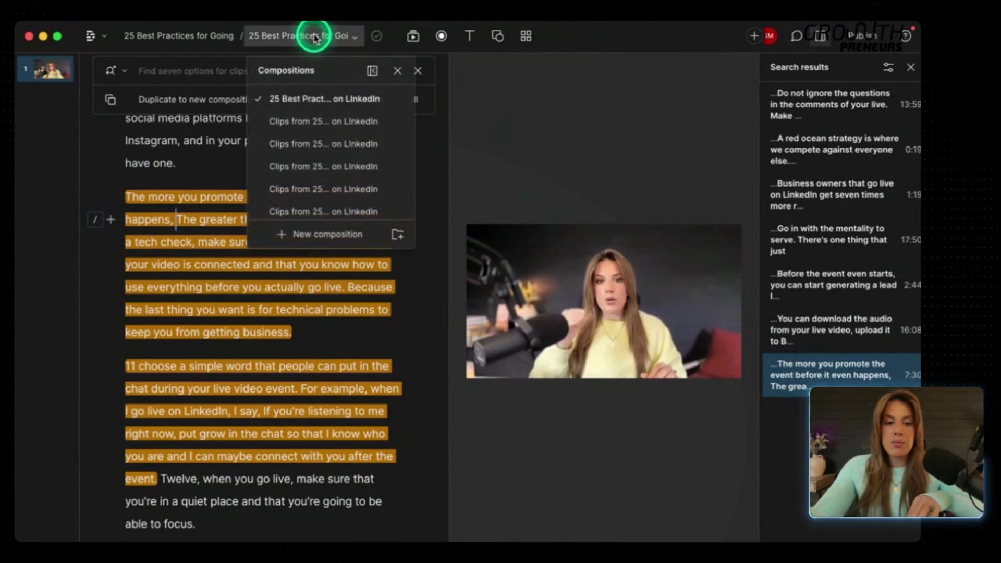
scroll(378, 118, "down", 2)
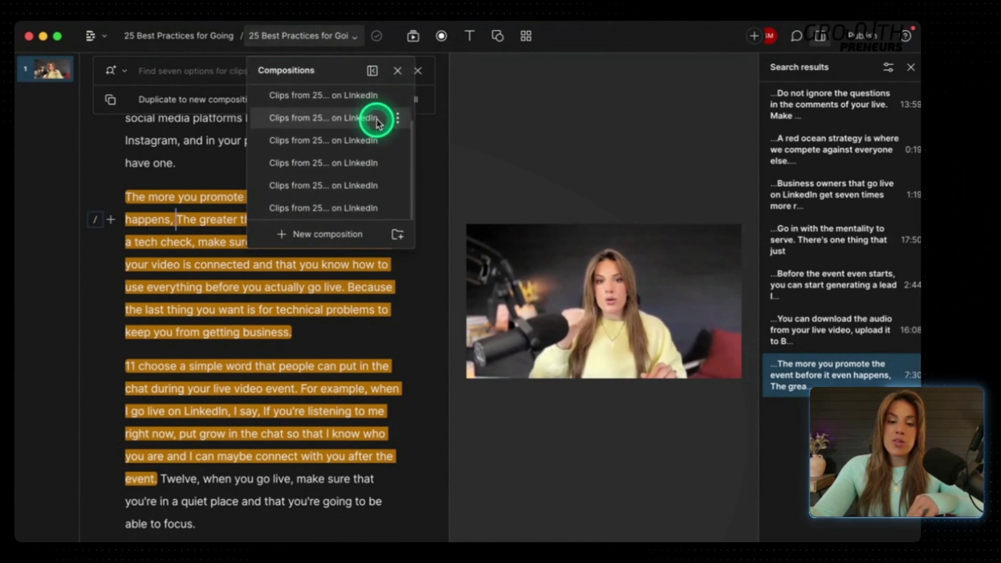
scroll(377, 119, "up", 2)
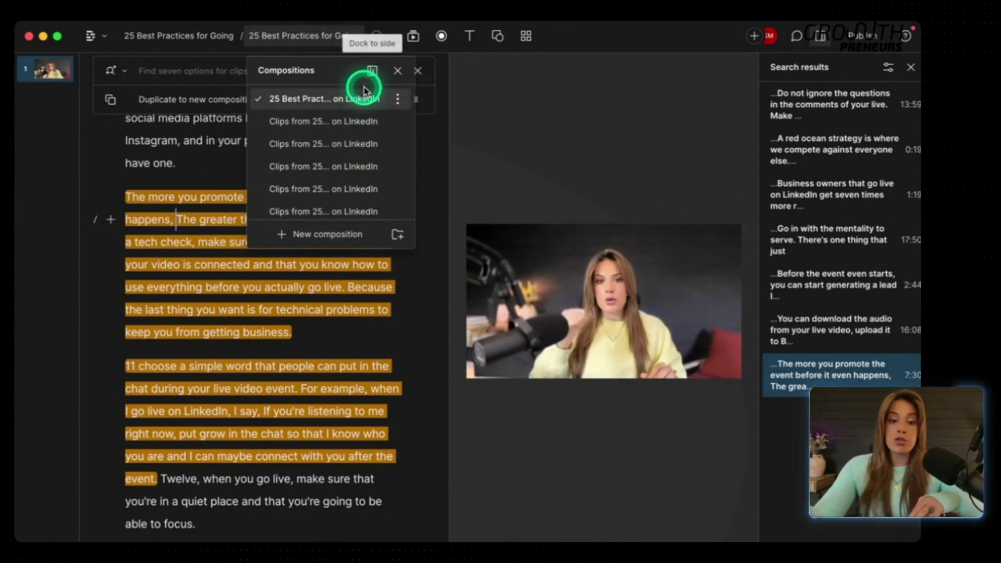
scroll(371, 120, "down", 1)
scroll(371, 120, "up", 1)
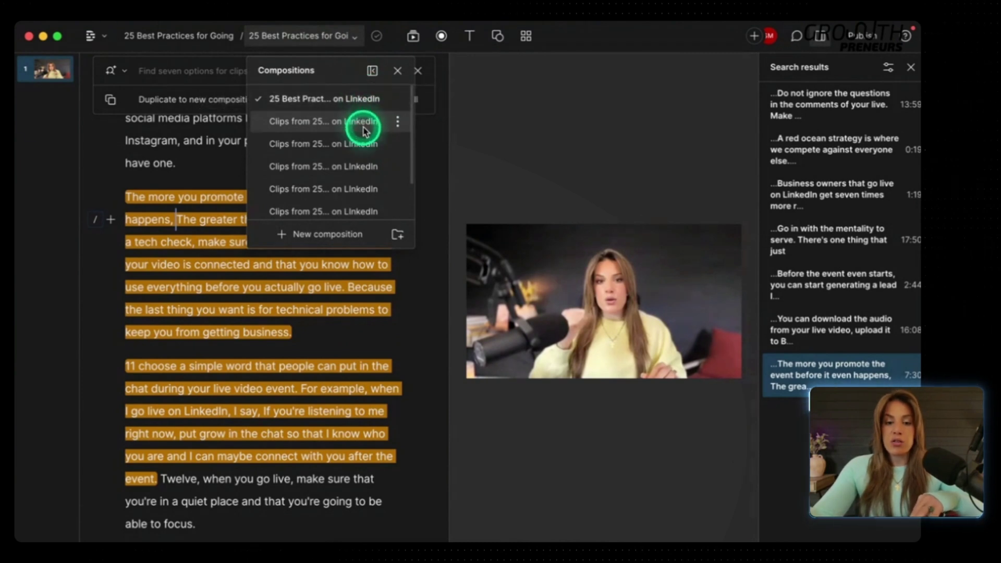
left_click(363, 125)
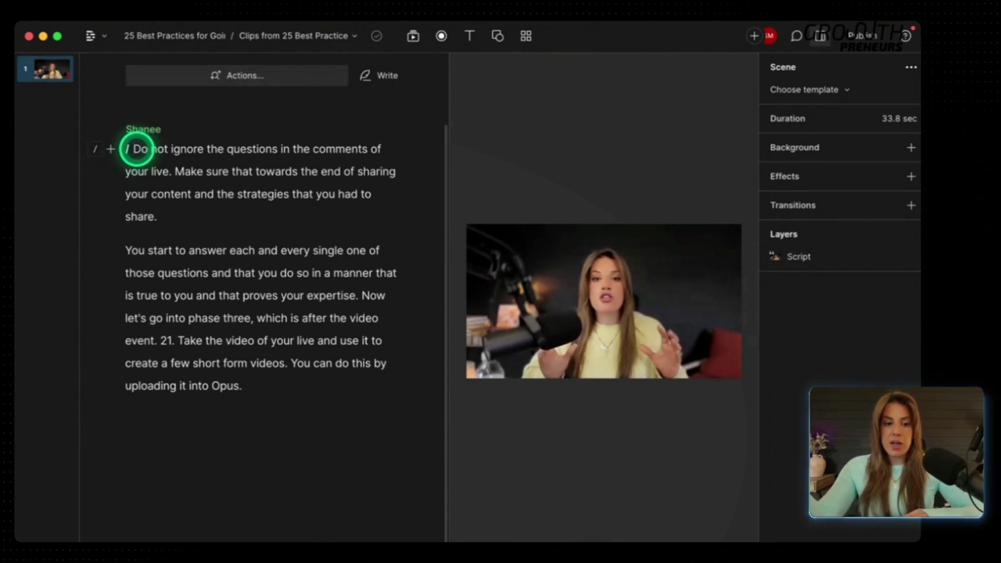
Delete the script from 'Now' through 'into Opus.', leaving an 18.5-second clip.
key("space")
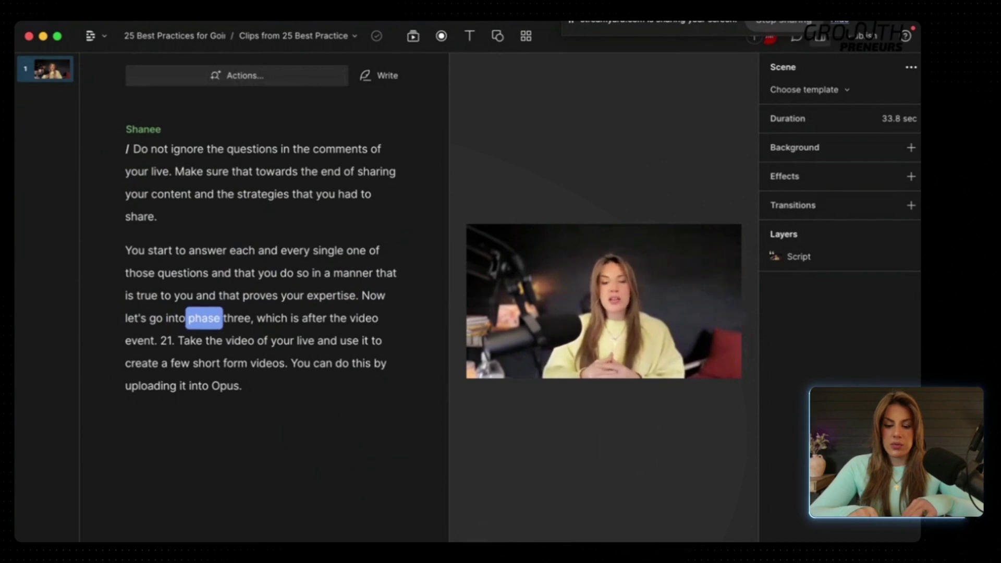
key("space")
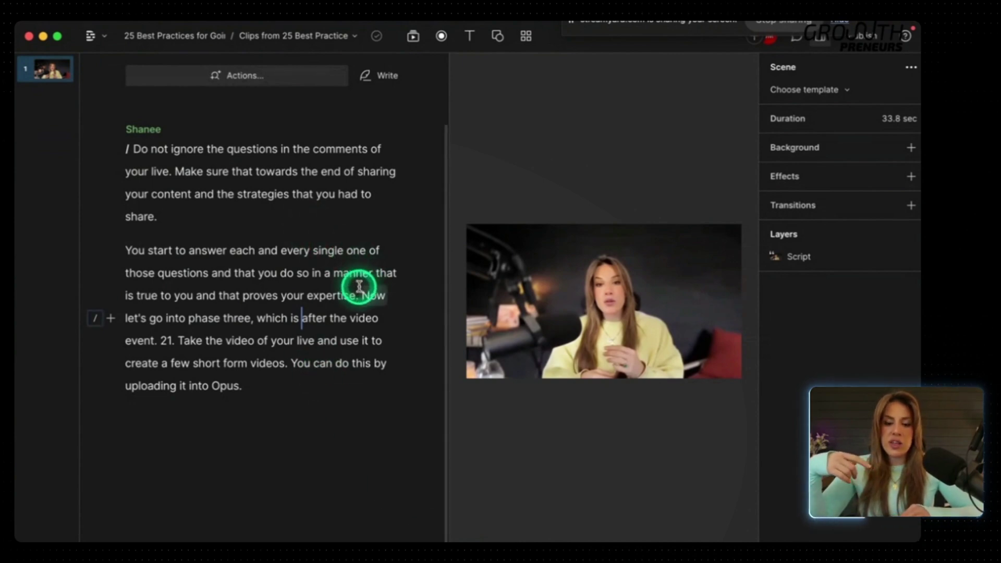
left_click_drag(362, 294, 372, 379)
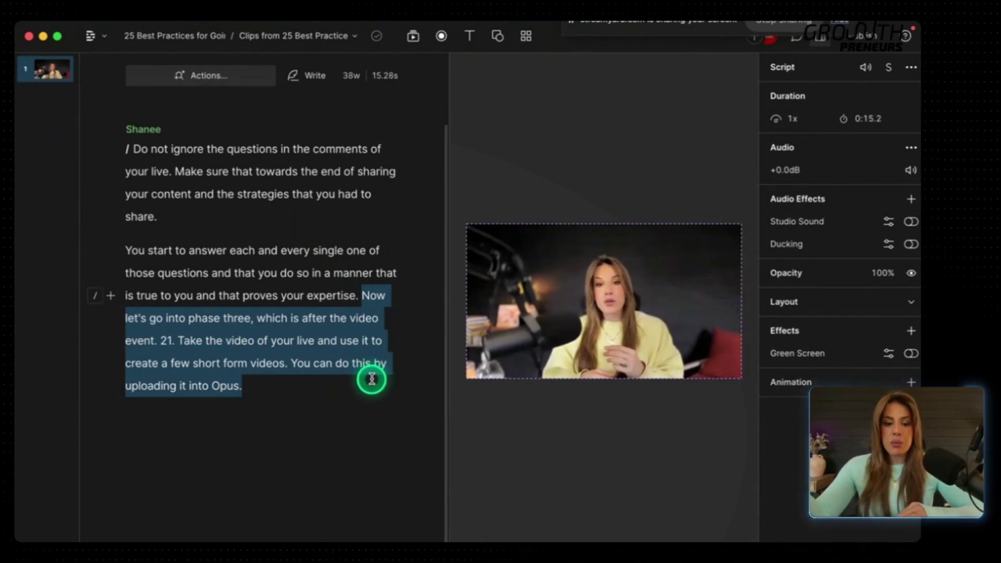
left_click(371, 379)
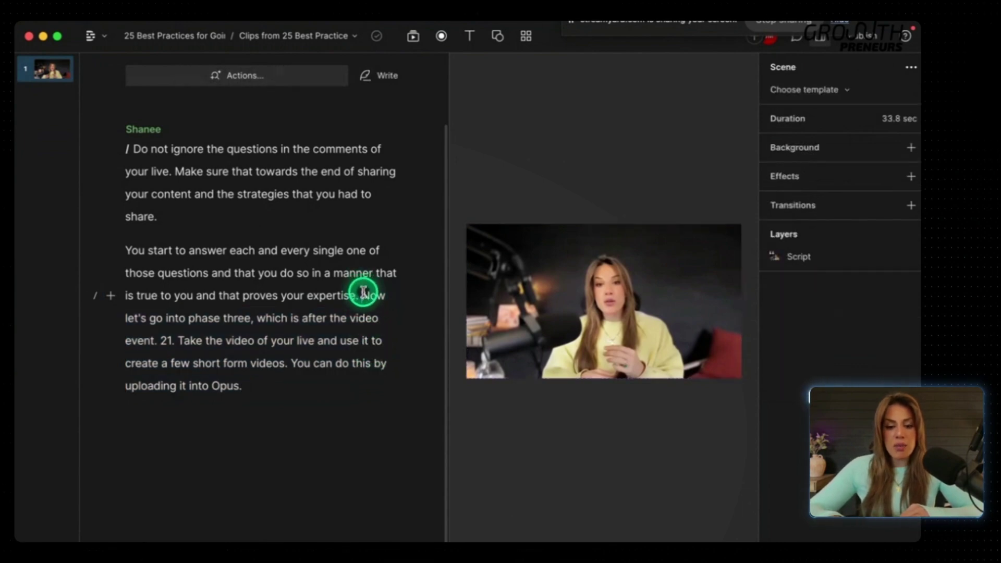
left_click_drag(363, 293, 373, 397)
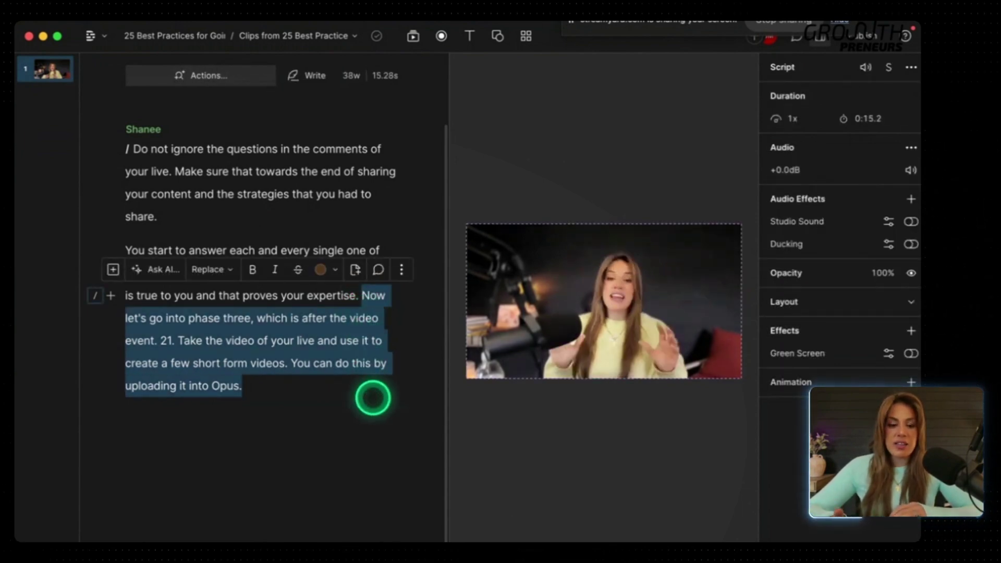
key("BackSpace")
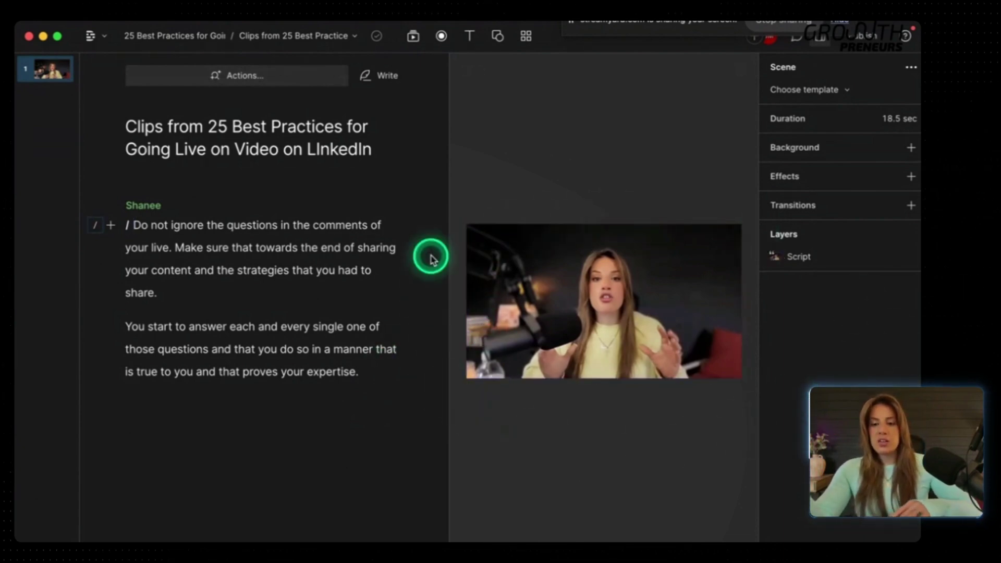
Show the timeline and switch the canvas aspect ratio to Portrait 9:16.
left_click(911, 67)
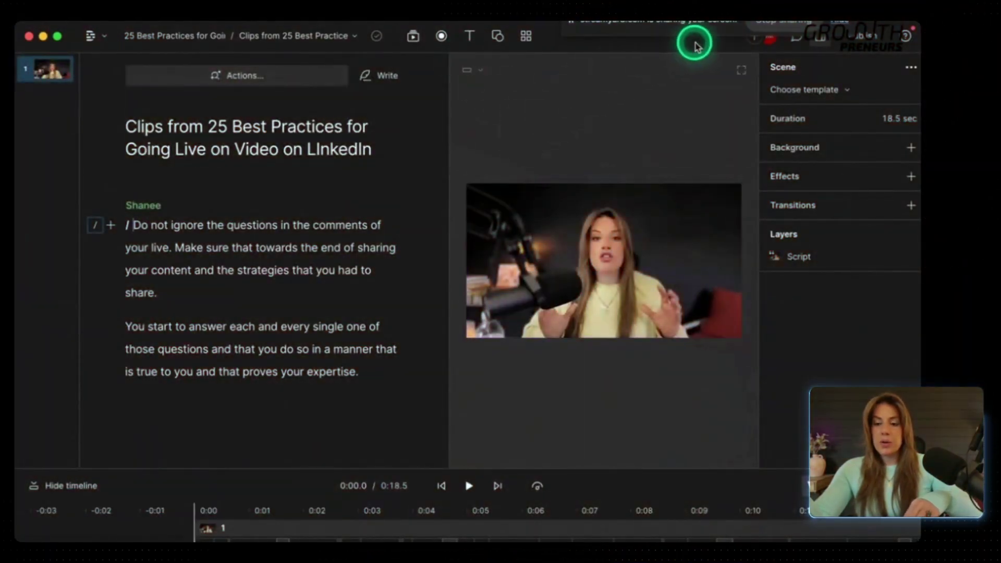
left_click(478, 72)
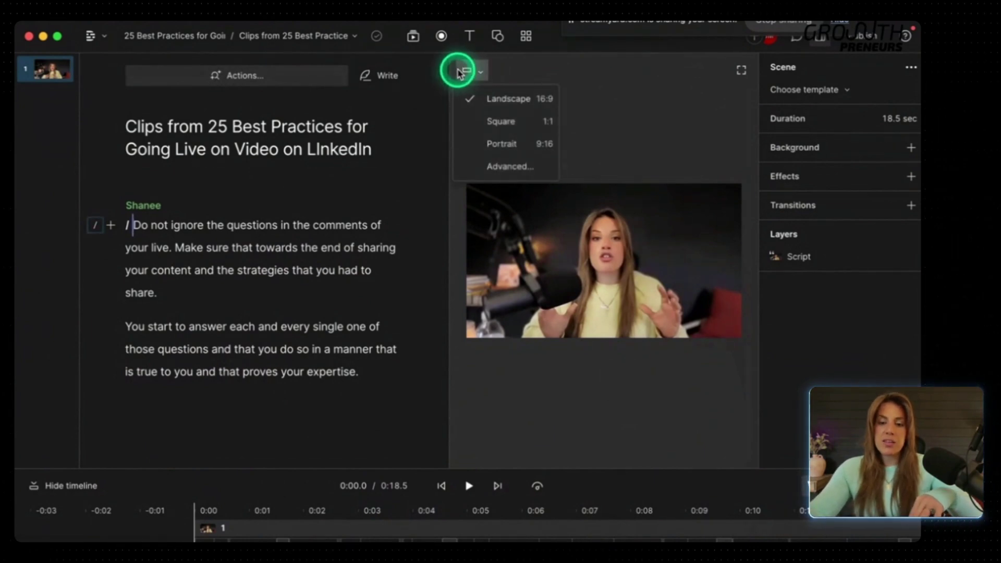
left_click(478, 147)
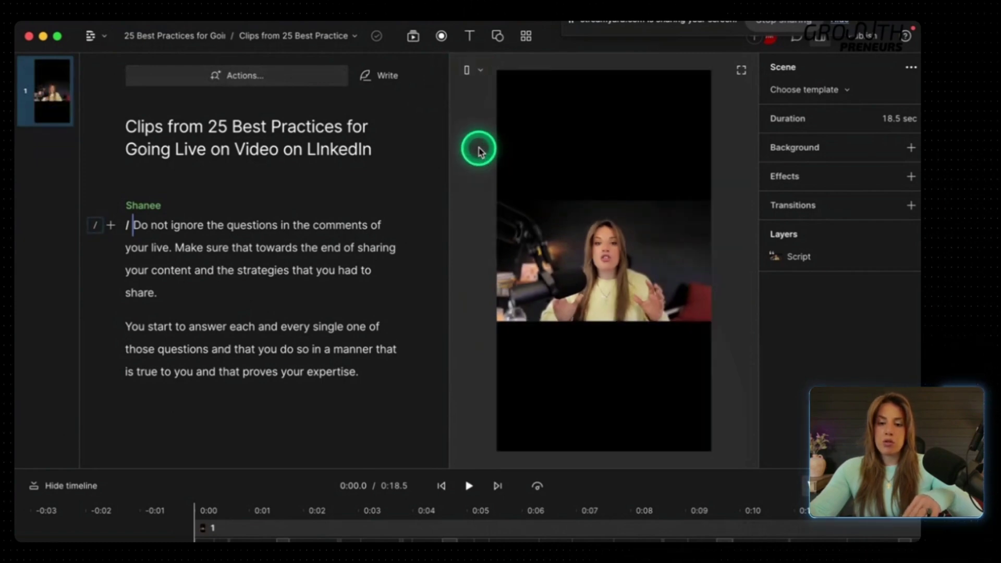
left_click(522, 205)
left_click(462, 163)
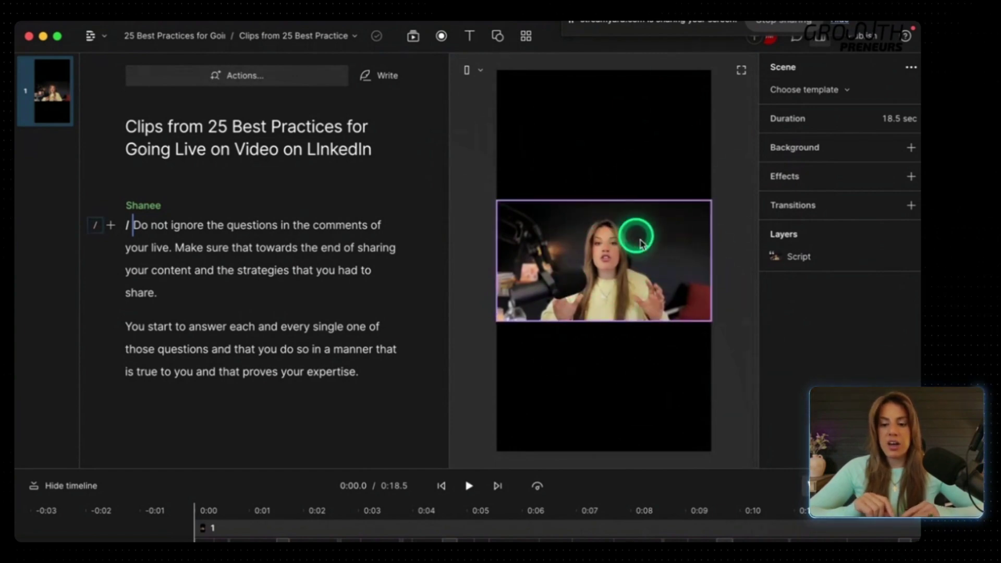
Stretch the speaker video layer to fill the portrait frame from top to bottom.
left_click(600, 201)
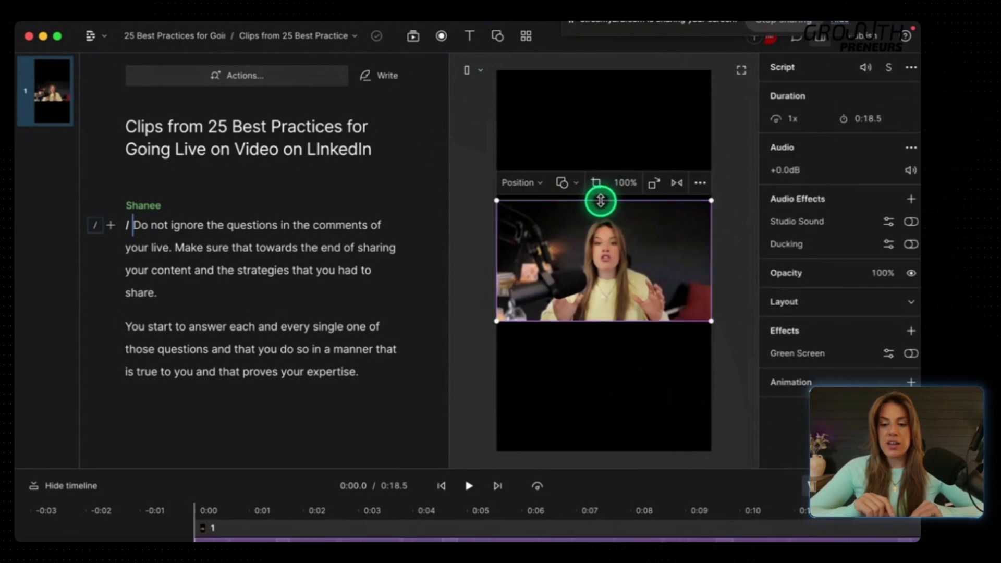
left_click_drag(599, 201, 594, 70)
left_click_drag(554, 320, 567, 452)
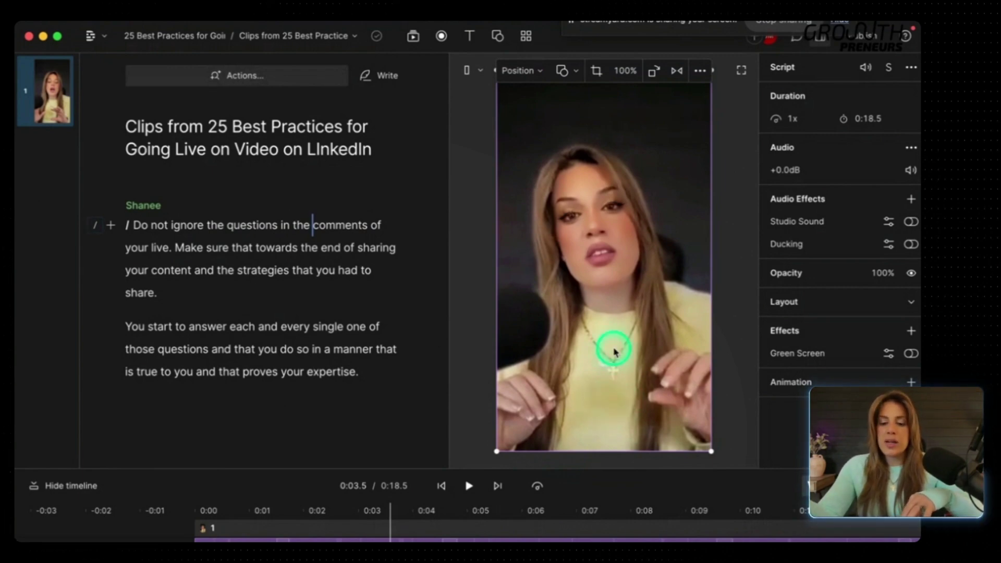
Crop the speaker video to 120% zoom, shifting the framing to centre her.
double_click(571, 322)
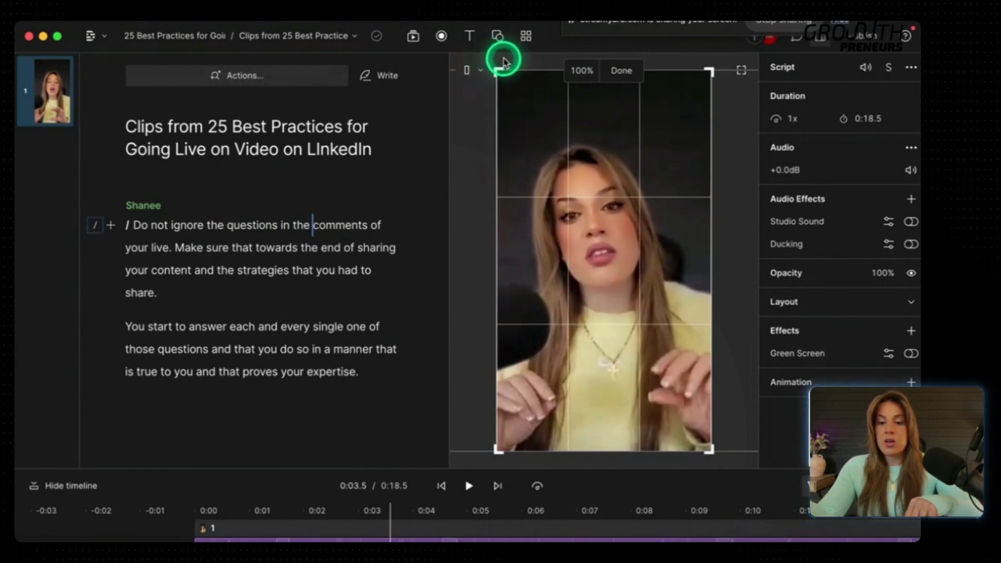
left_click_drag(604, 350, 627, 360)
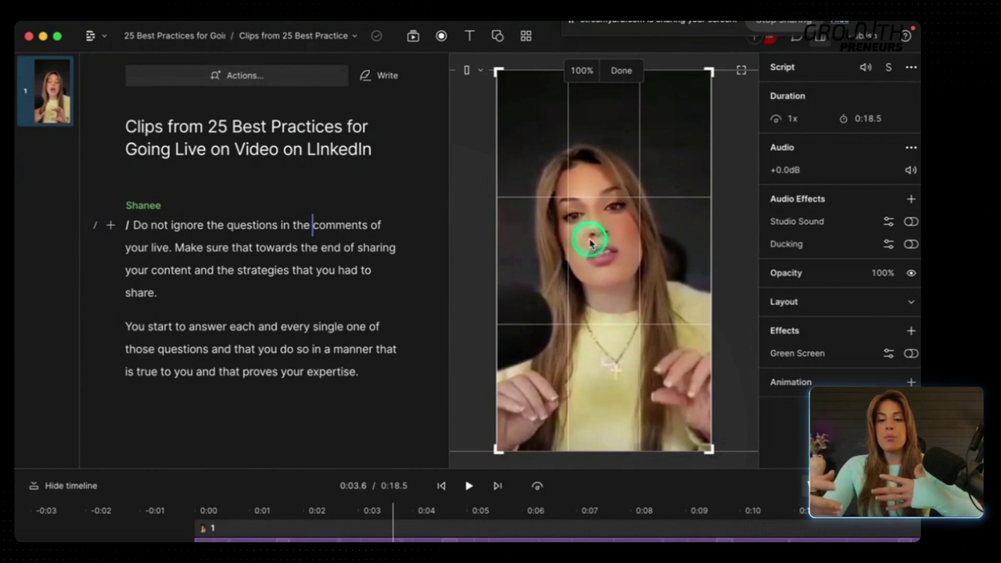
left_click(580, 70)
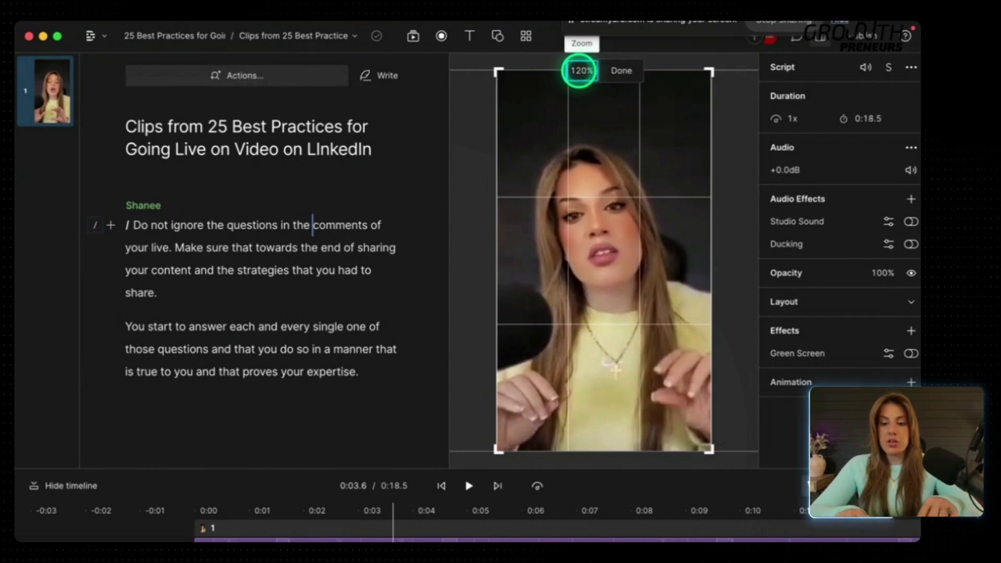
key("Return")
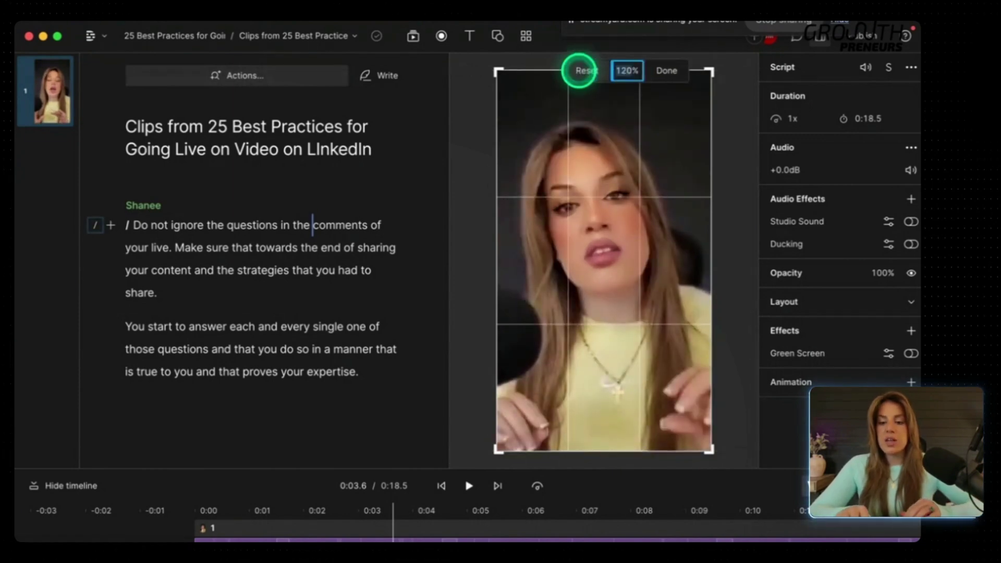
left_click(665, 71)
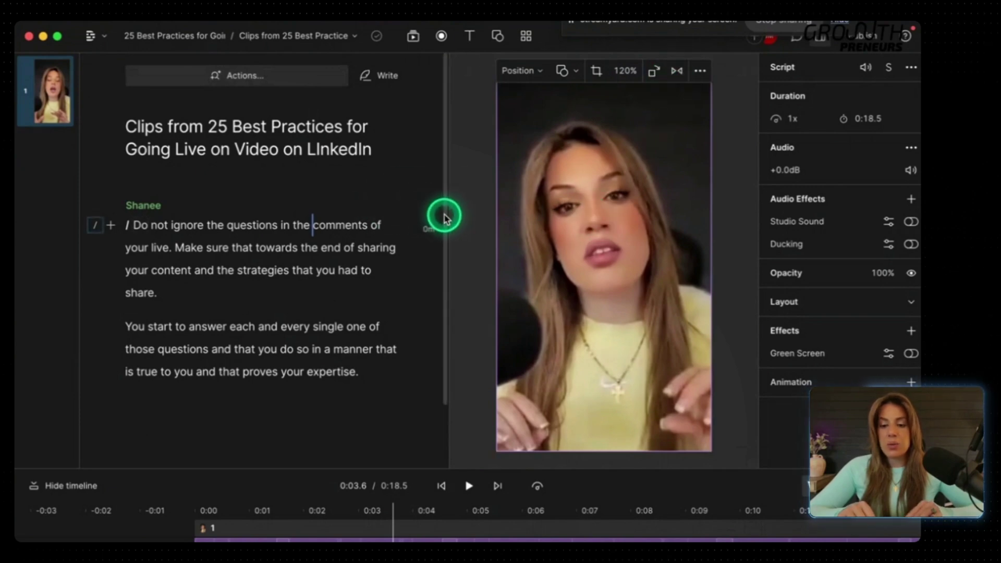
Preview the reframed clip from the start of the transcript.
left_click(463, 214)
left_click(127, 221)
key("space")
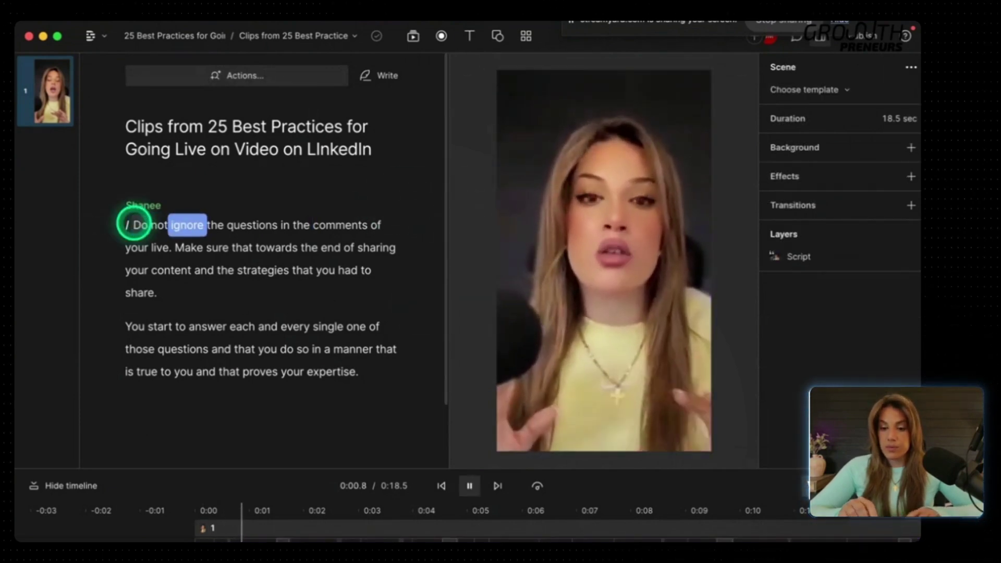
left_click(135, 224)
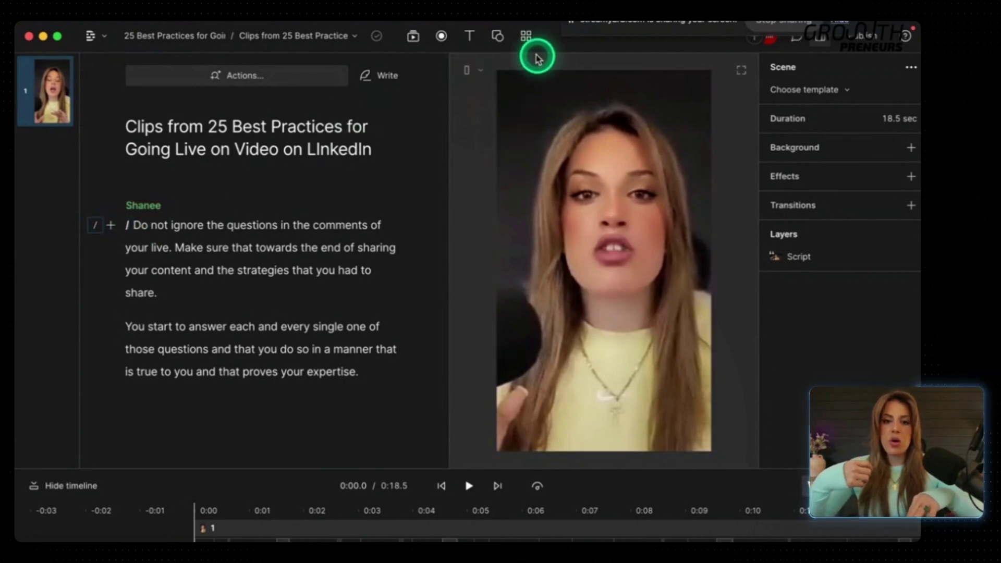
Apply the Outline + green caption template from the template gallery.
left_click(525, 37)
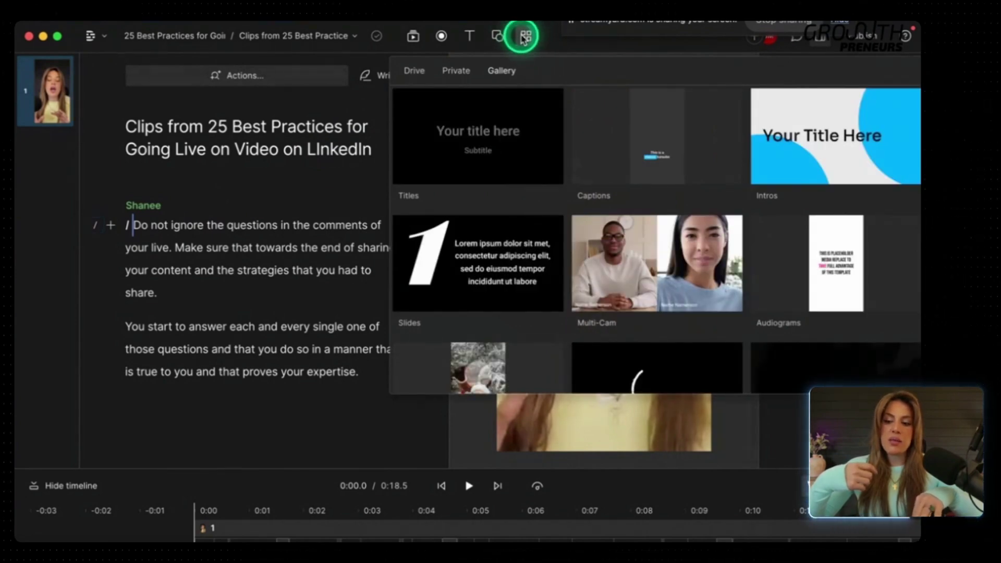
left_click(653, 140)
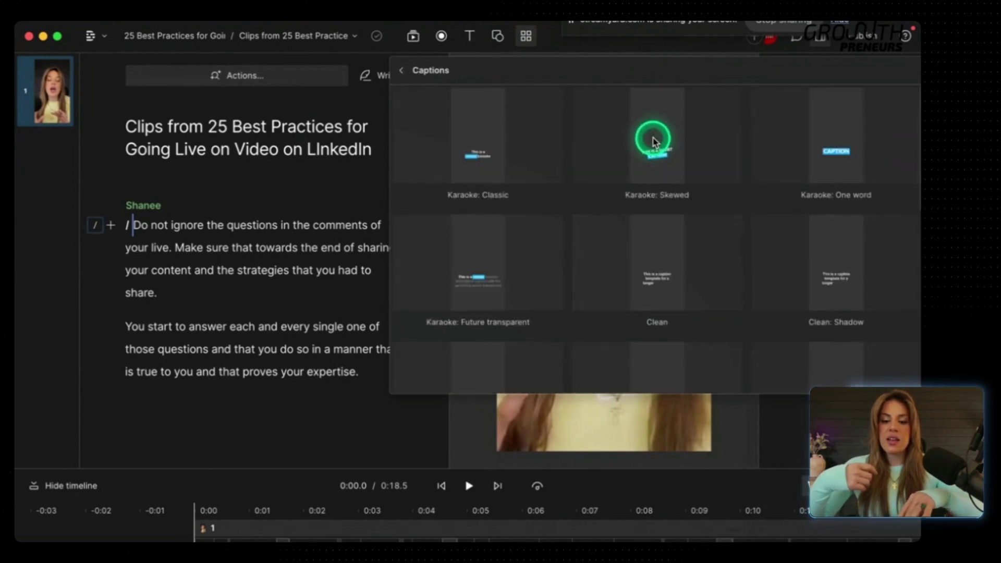
scroll(653, 141, "down", 10)
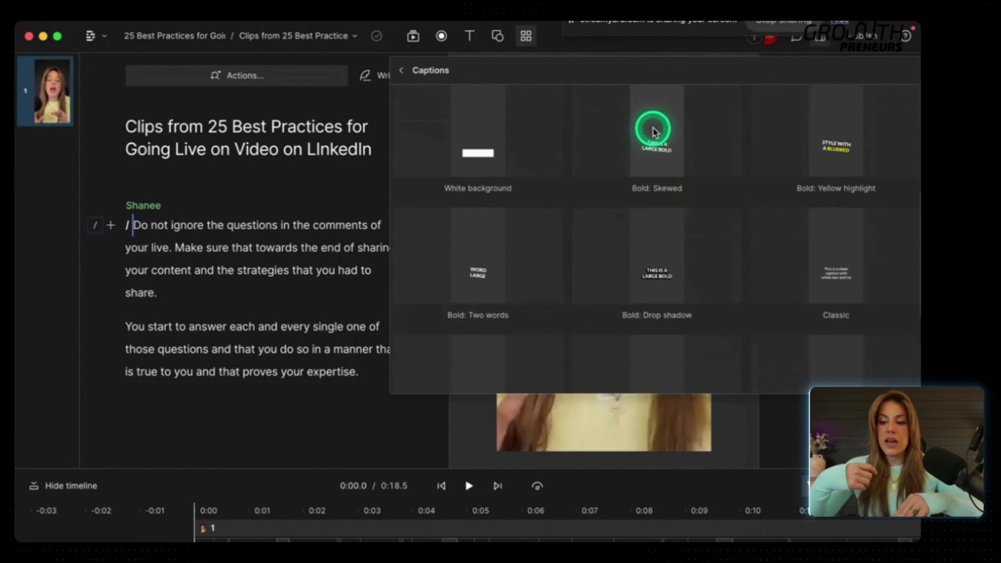
scroll(677, 143, "down", 2)
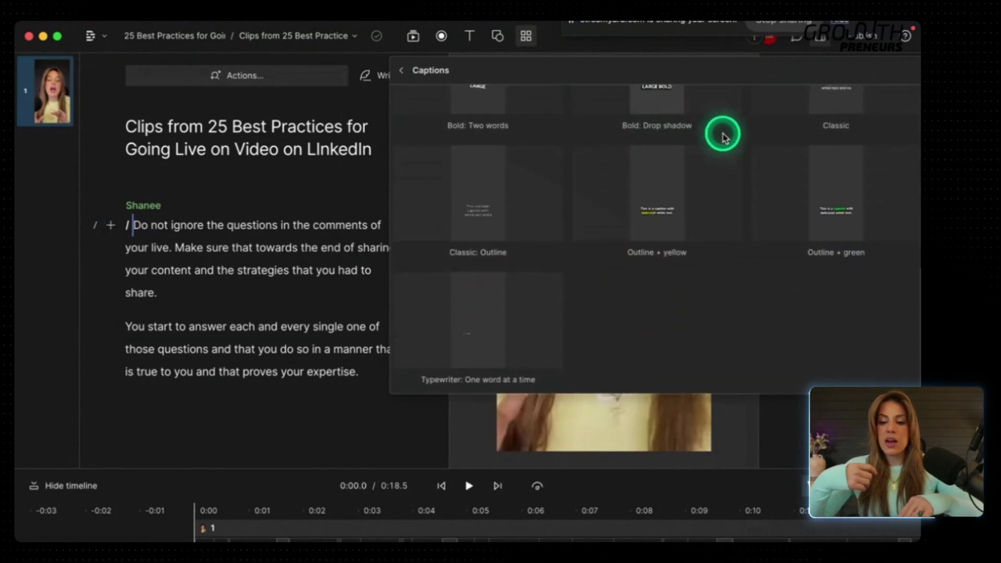
left_click(833, 162)
Set the caption outline Border thickness to 50 in Style settings.
left_click(577, 350)
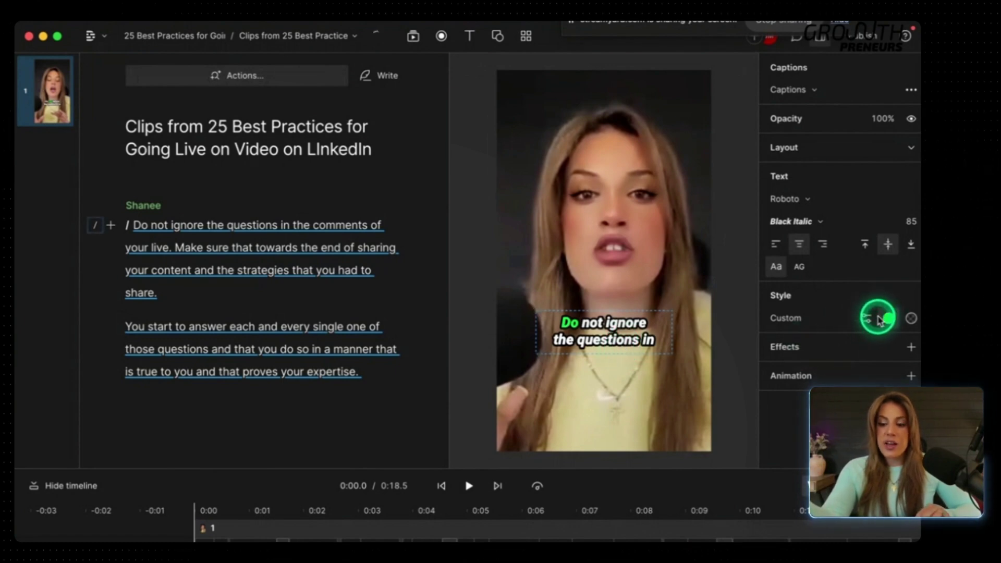
left_click(866, 319)
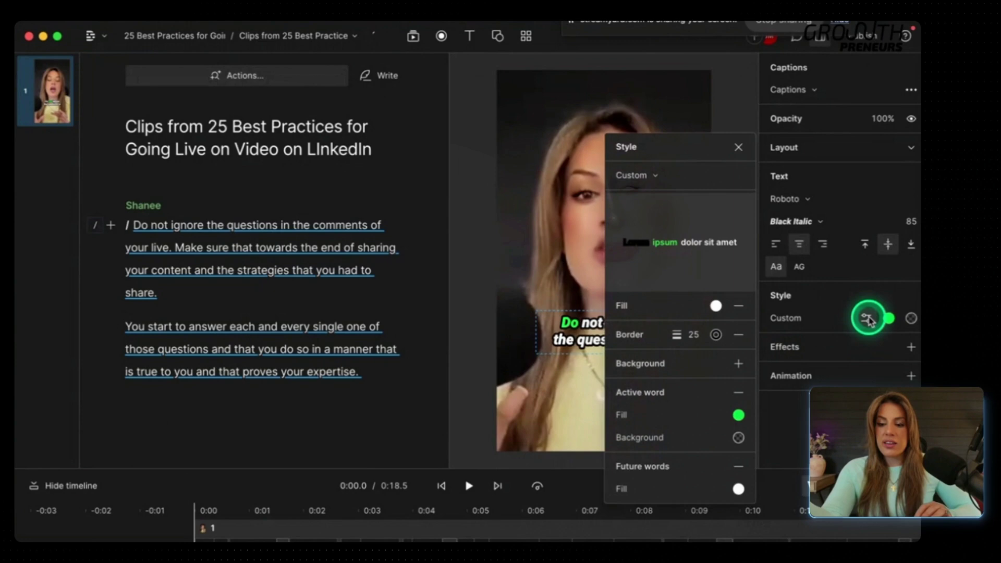
left_click(684, 339)
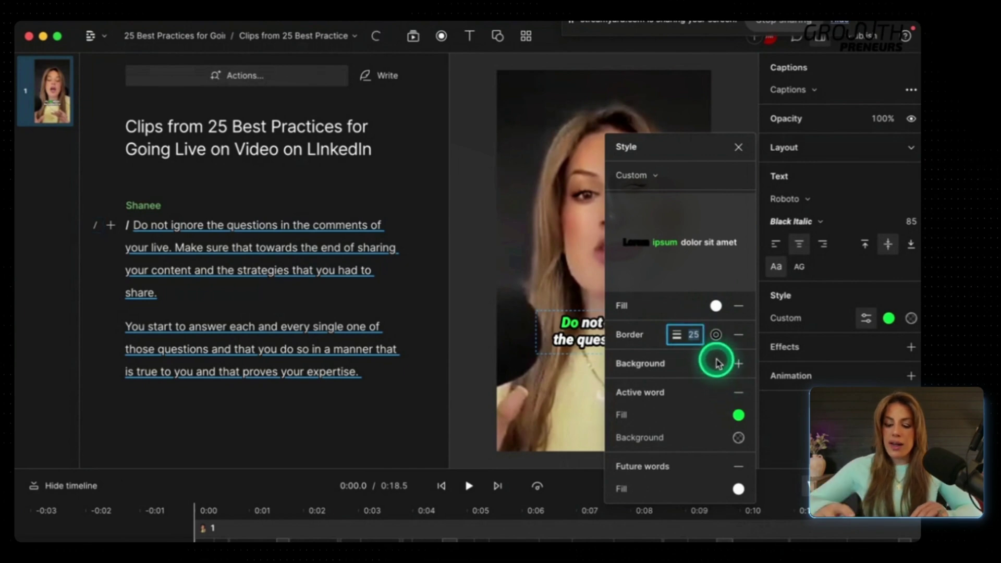
type("50")
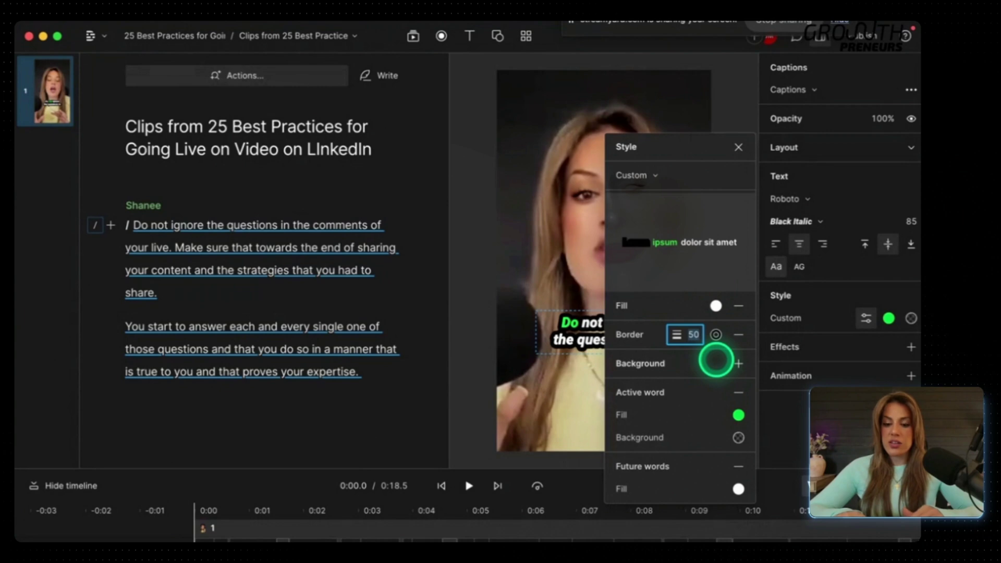
left_click(738, 147)
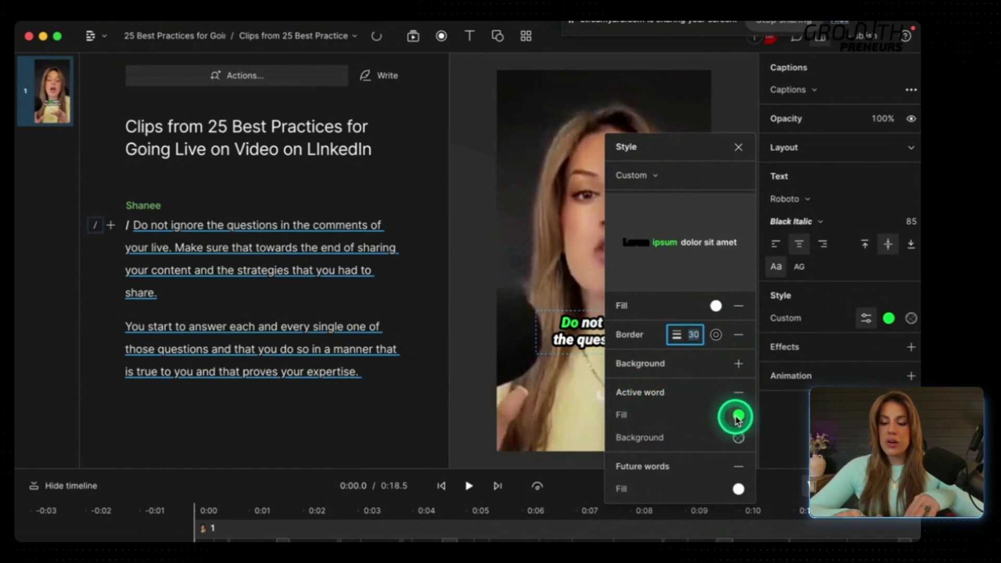
Keep the spoken-word highlight a slightly darker green and upcoming words white.
left_click(738, 417)
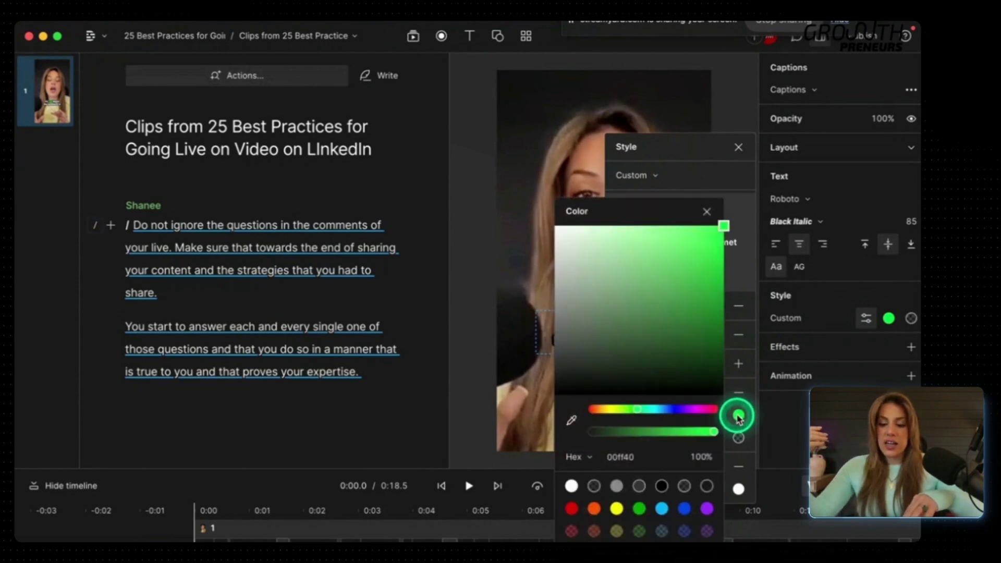
left_click(616, 508)
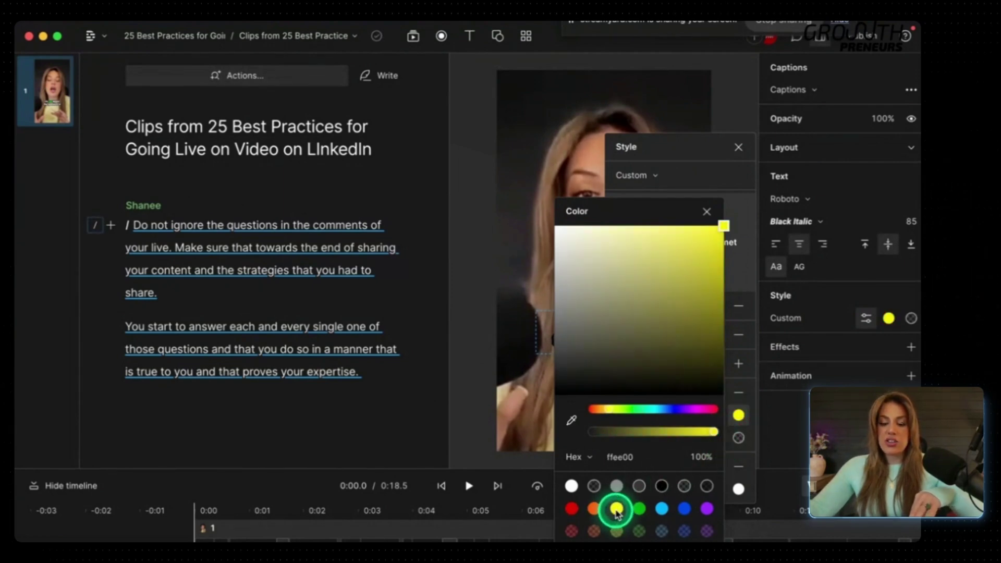
key("super+z")
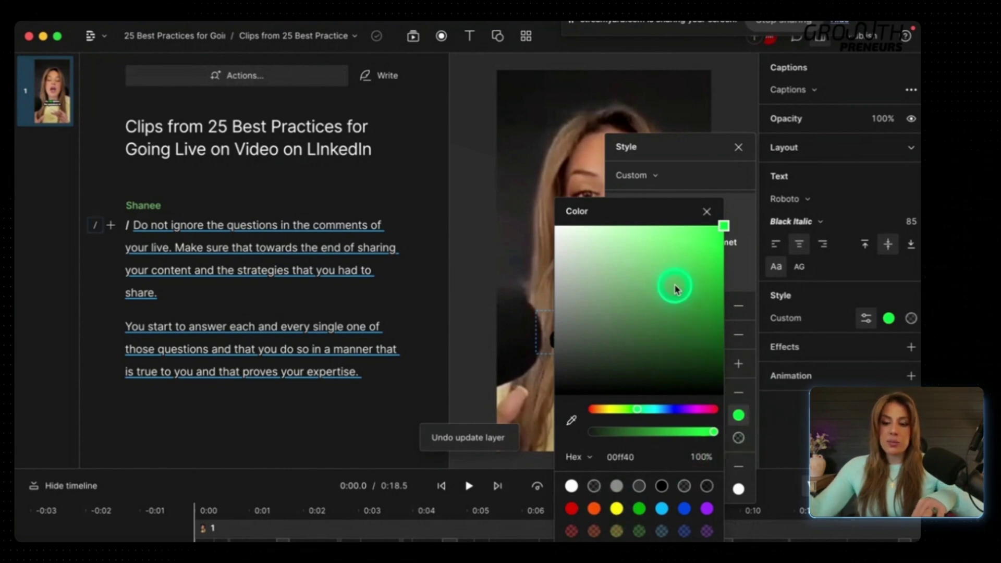
left_click_drag(726, 228, 736, 263)
left_click(737, 263)
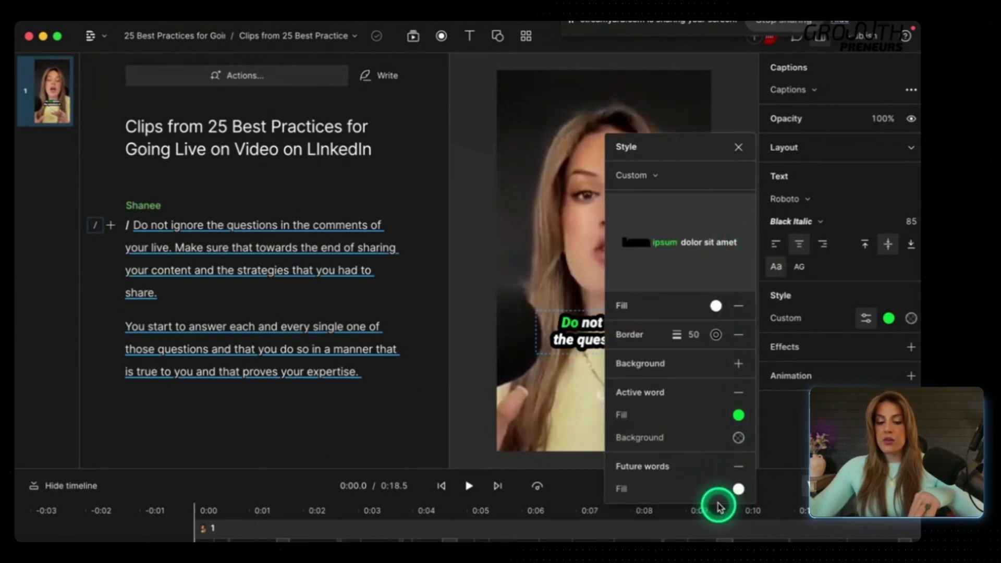
left_click(738, 489)
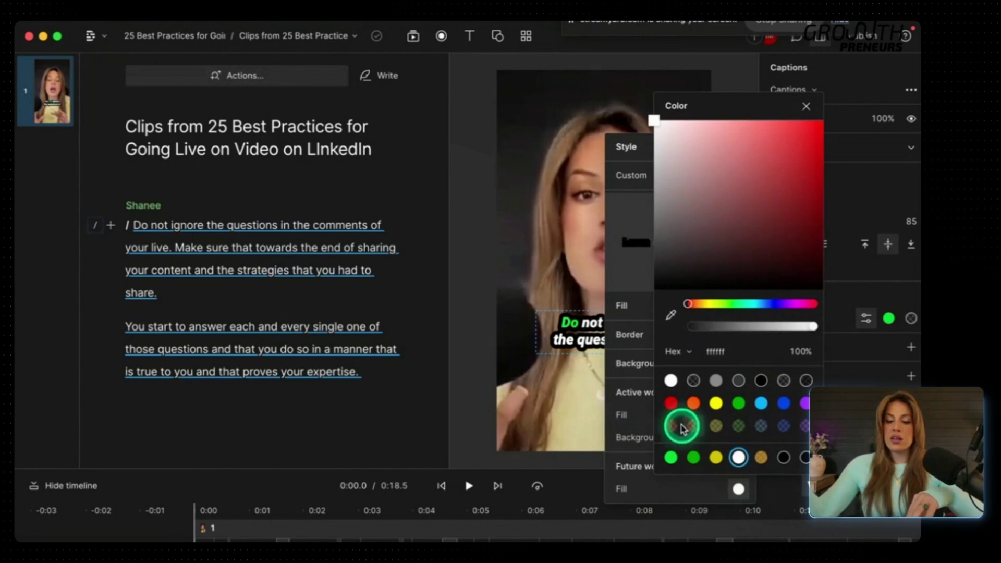
left_click(670, 404)
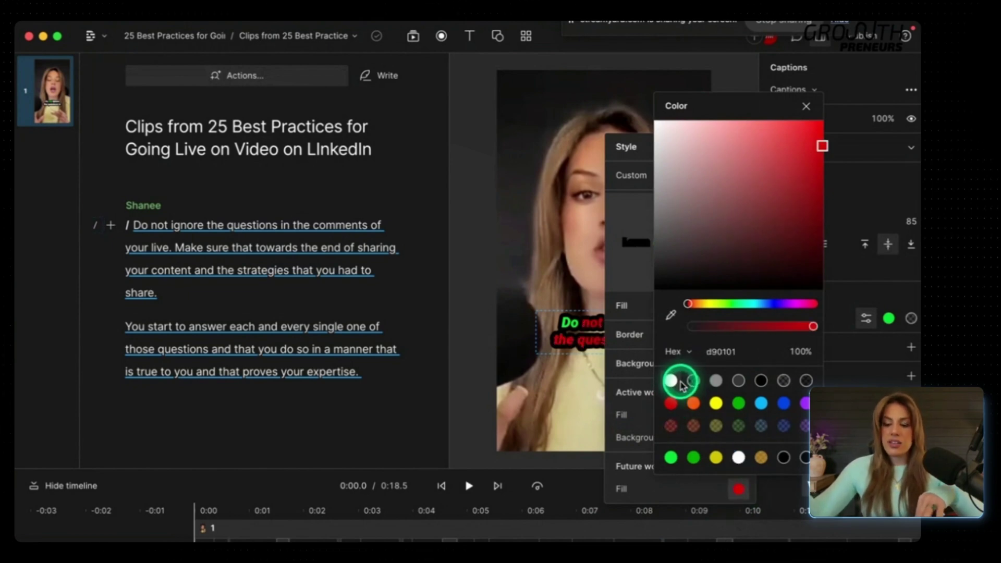
left_click(671, 381)
left_click(833, 214)
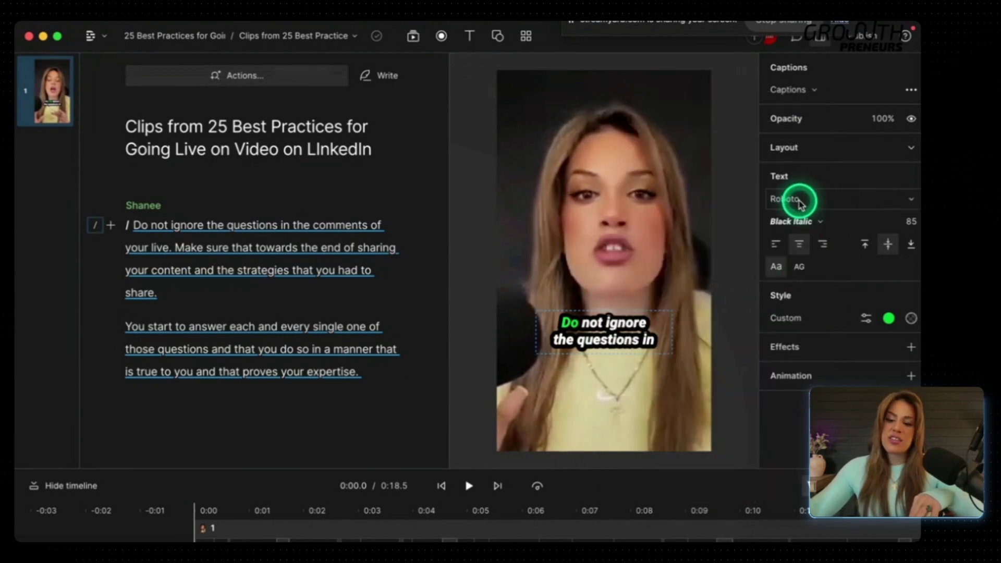
Browse the caption font list and keep Roboto.
left_click(831, 205)
scroll(867, 346, "down", 5)
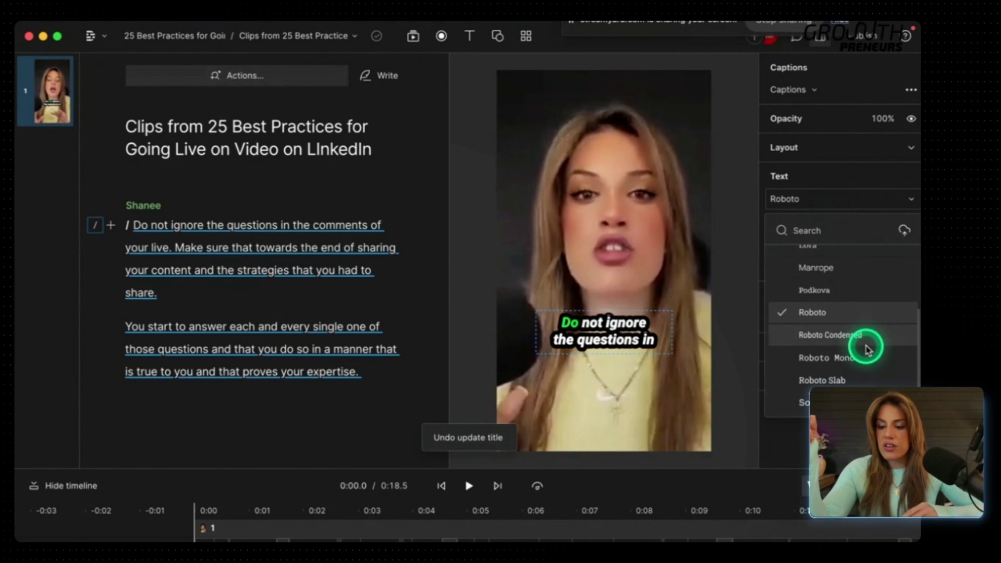
scroll(808, 250, "up", 5)
left_click(733, 324)
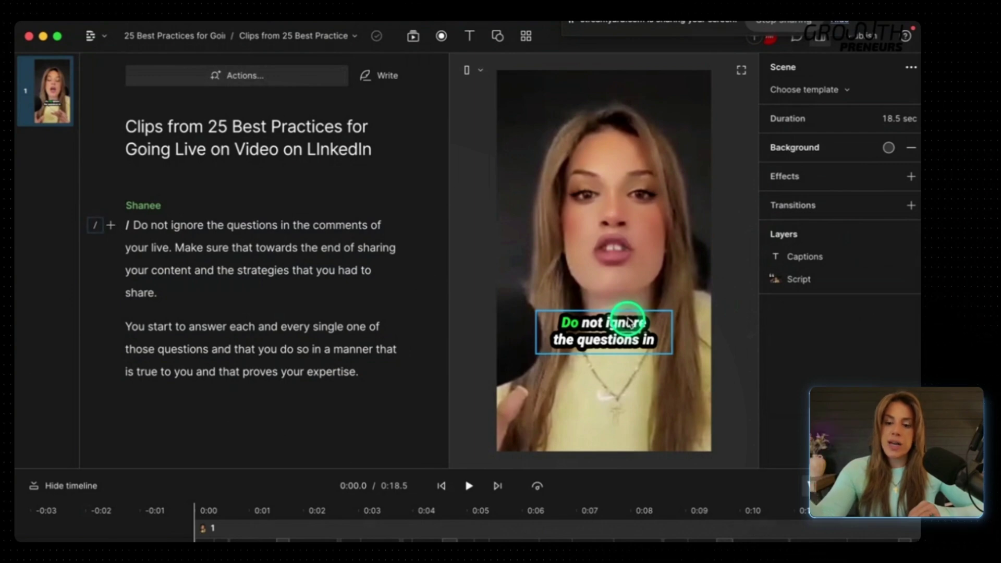
Move the caption lower and widen its box to the video edge.
left_click_drag(628, 324, 710, 360)
left_click_drag(537, 360, 602, 365)
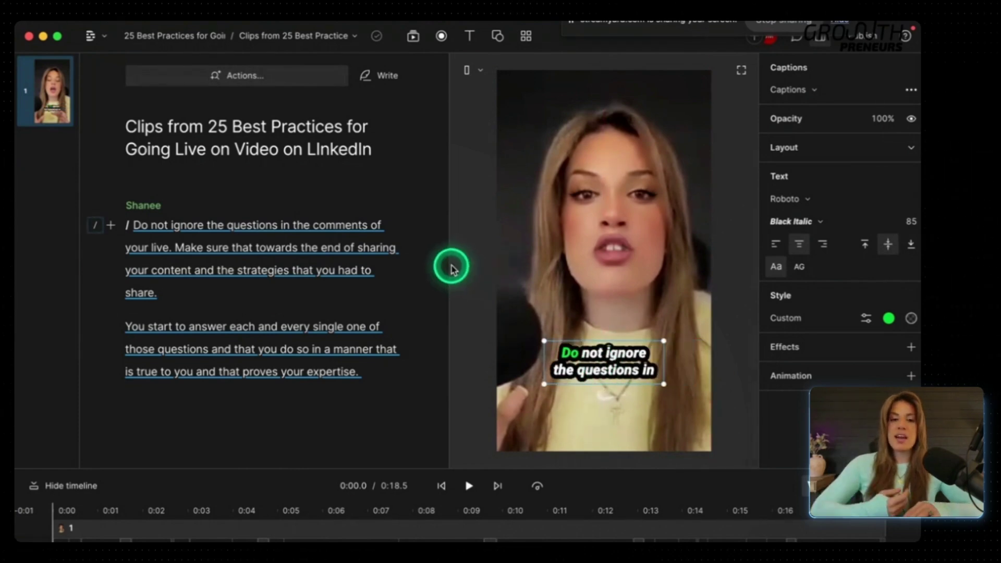
left_click(136, 225)
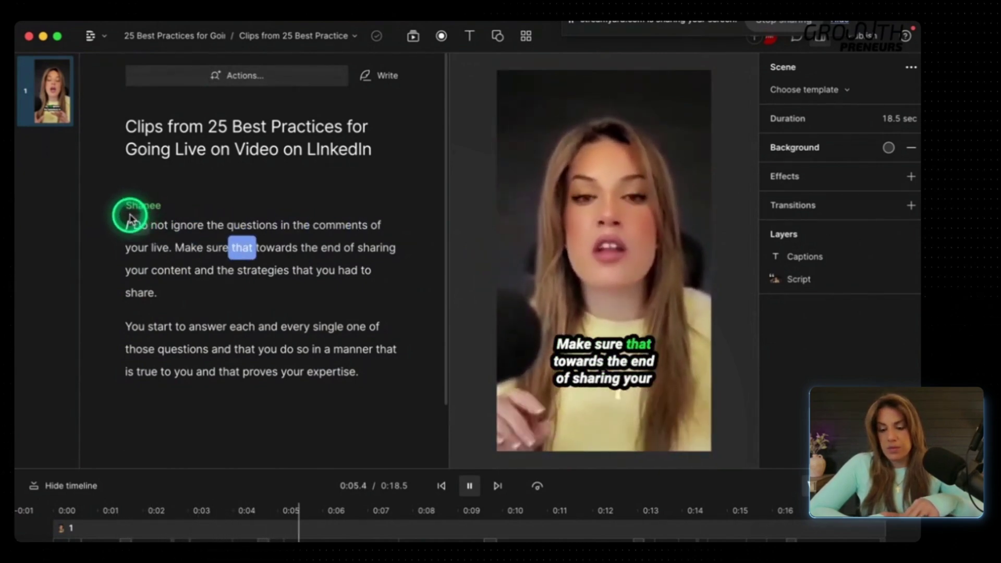
Resize the caption box to two lines and replay the 18.5-second clip.
key("space")
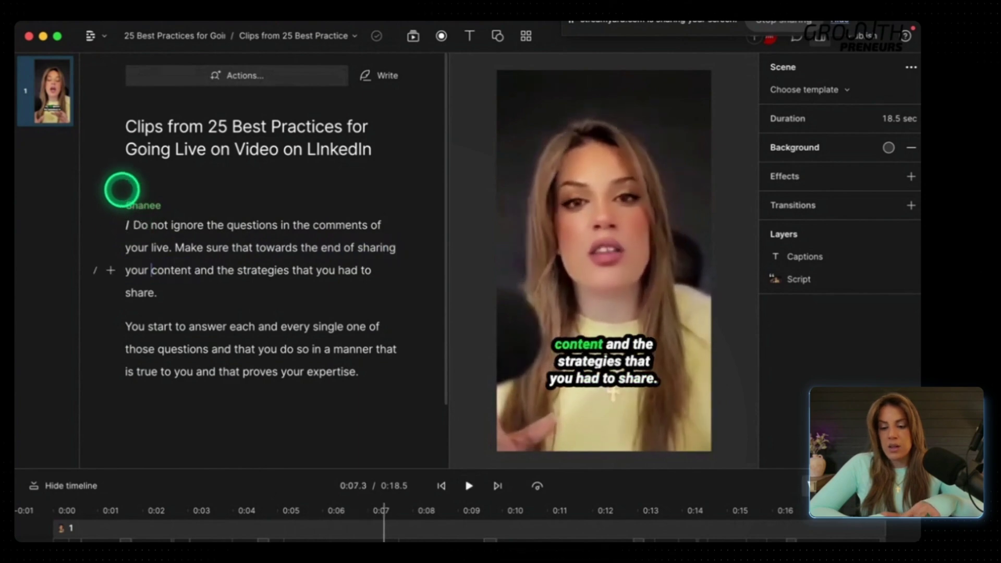
left_click(623, 362)
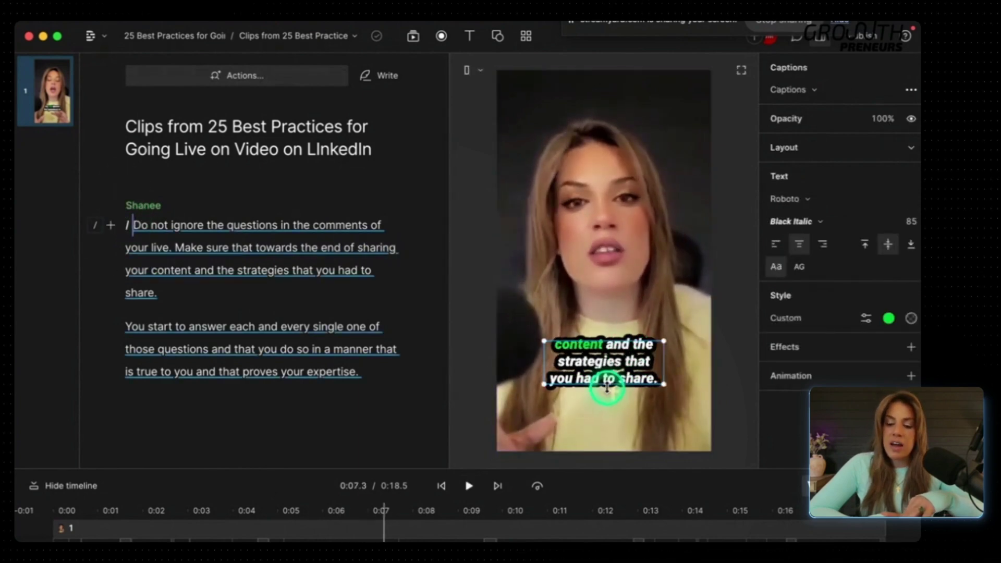
left_click_drag(607, 386, 615, 371)
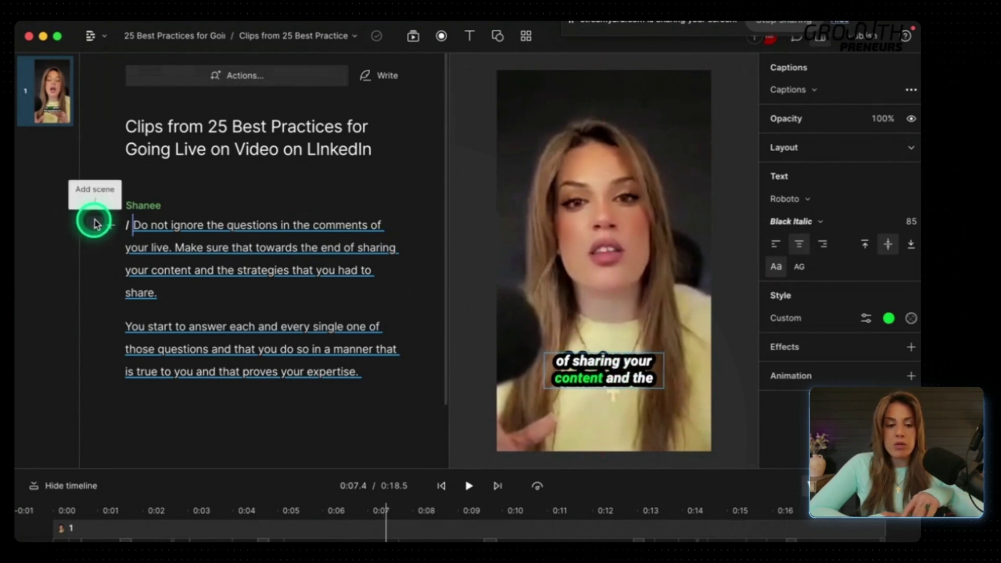
left_click(130, 224)
key("space")
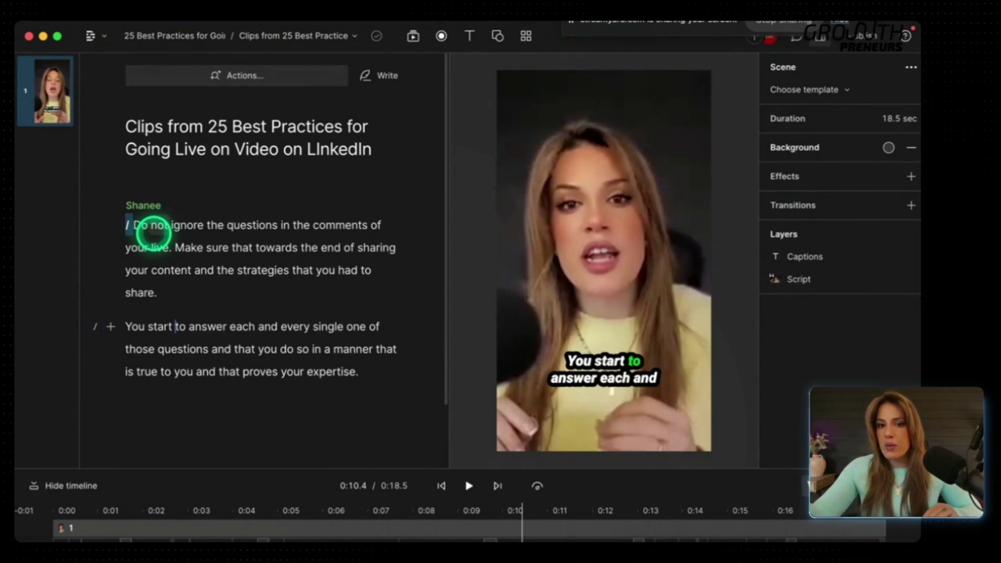
Insert '/' scene breaks after 'Do not ignore' and after 'your live.'.
left_click(172, 243)
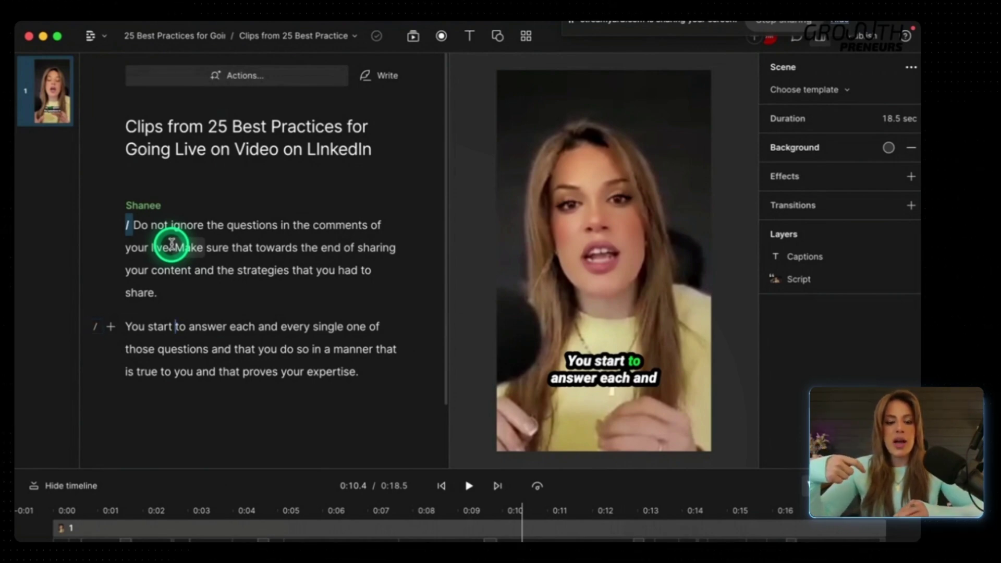
left_click(208, 225)
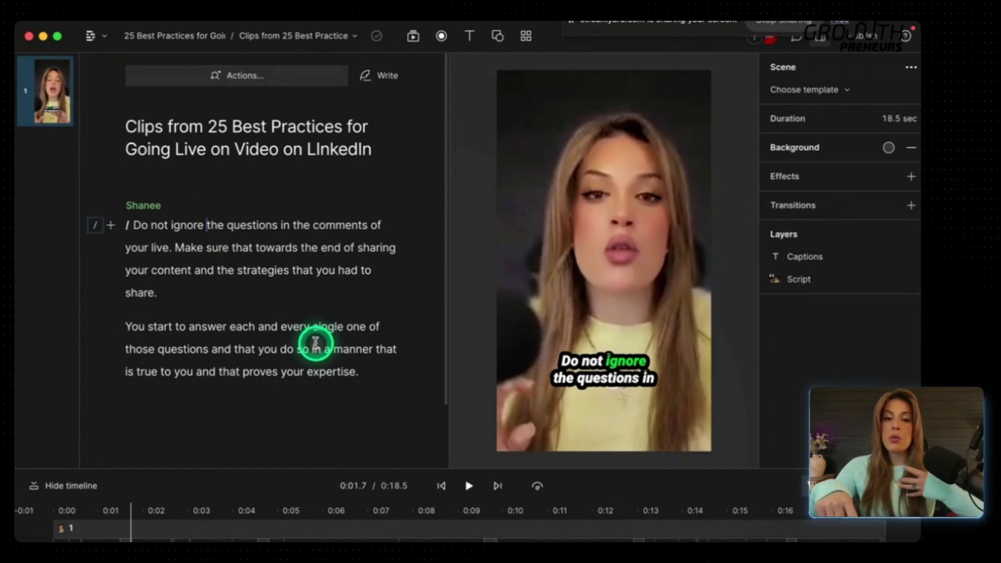
key("slash")
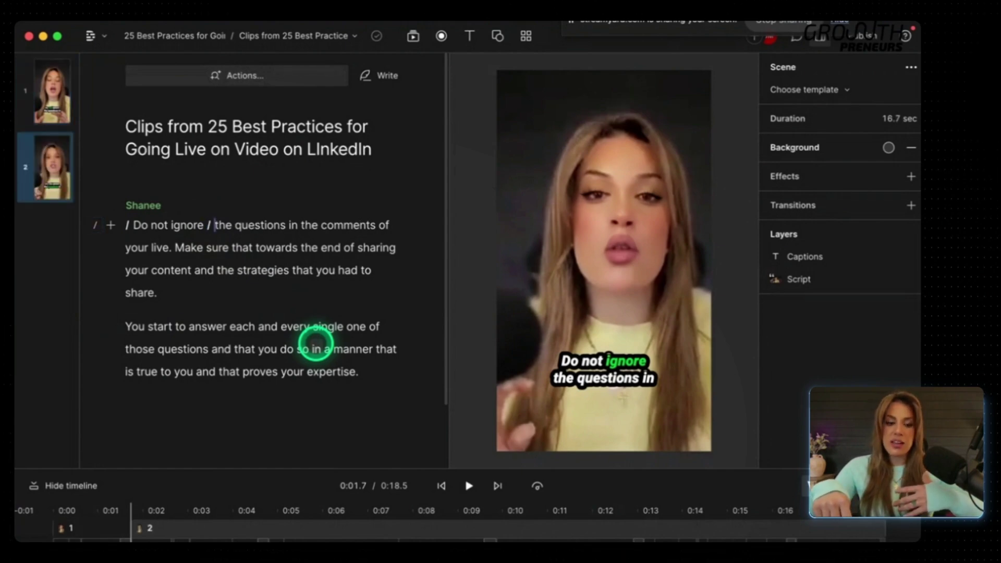
key("BackSpace")
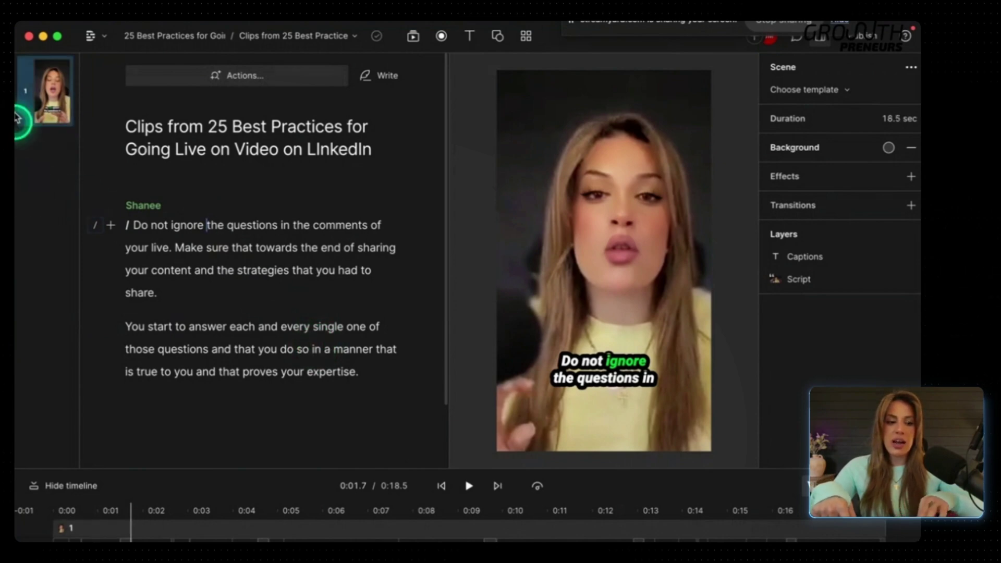
key("slash")
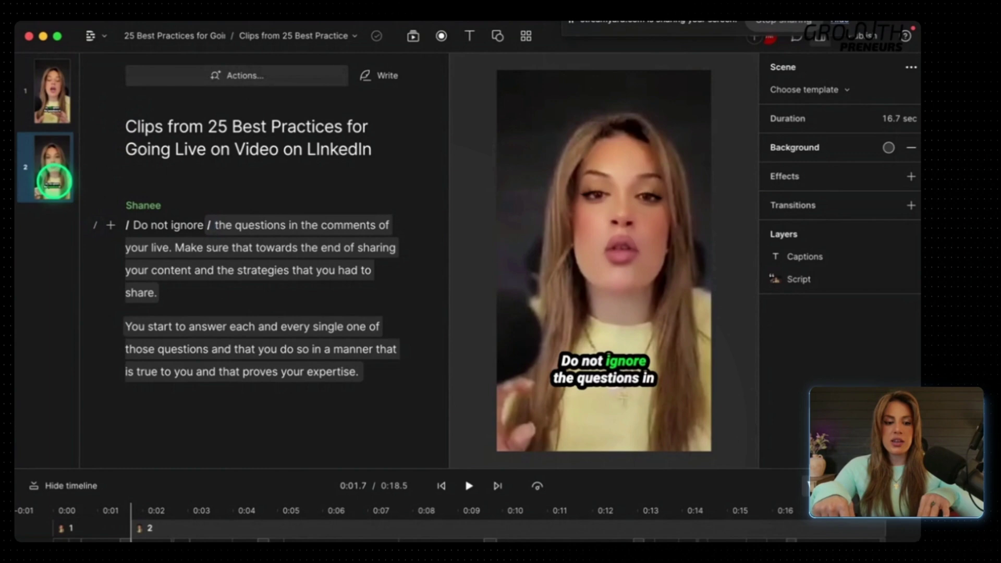
left_click(173, 247)
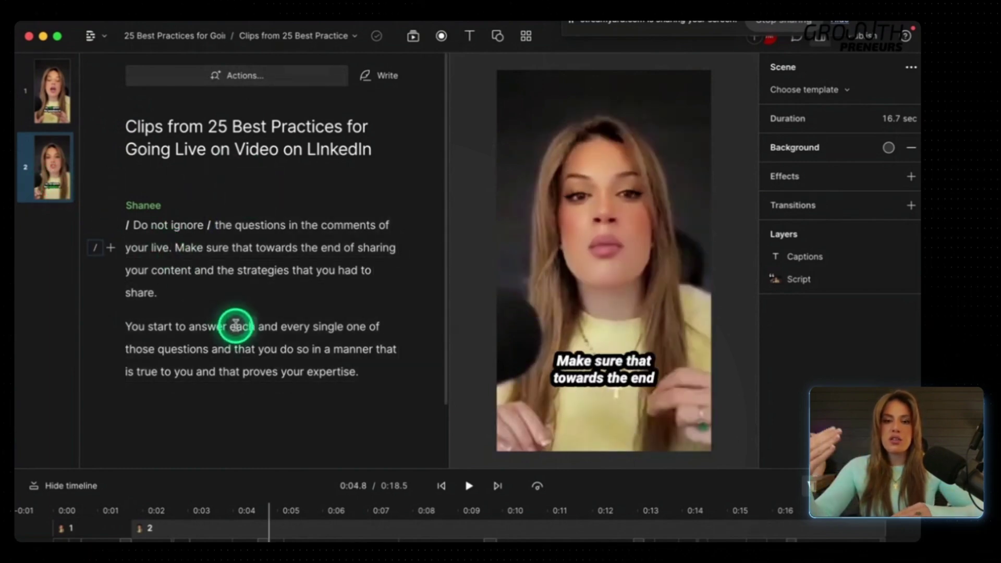
type("/")
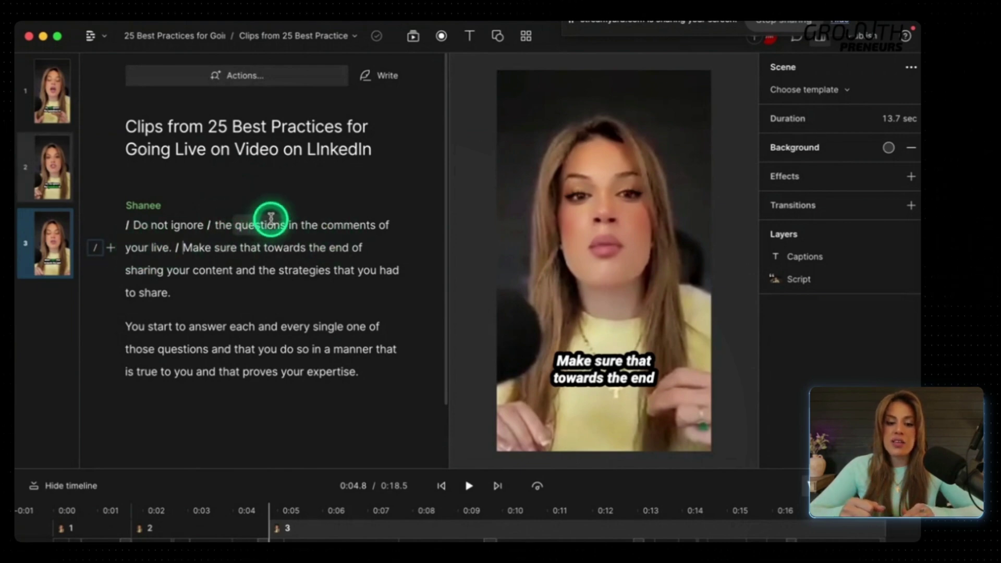
In scene 2, set the speaker video's scale field to 110%.
left_click(49, 163)
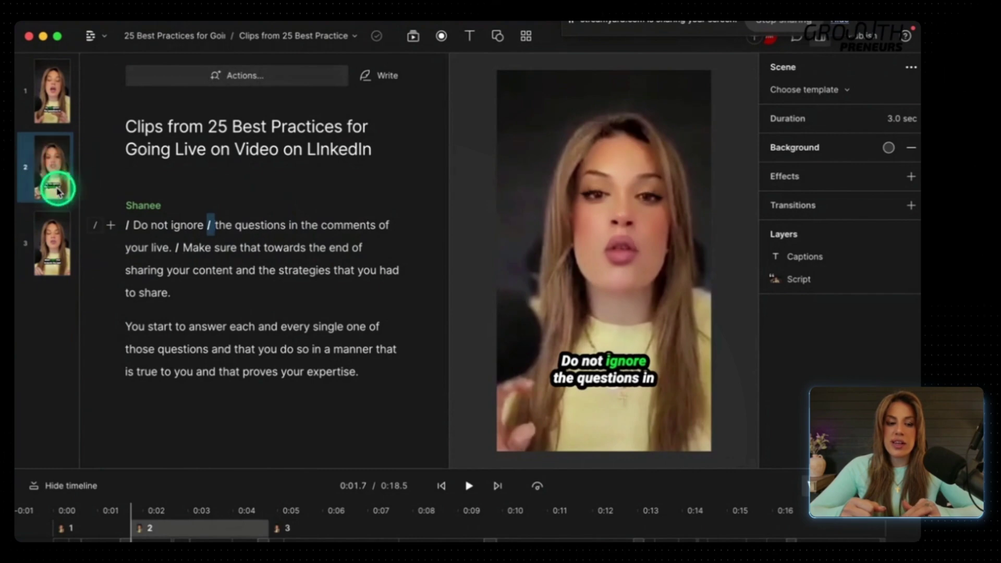
left_click(535, 155)
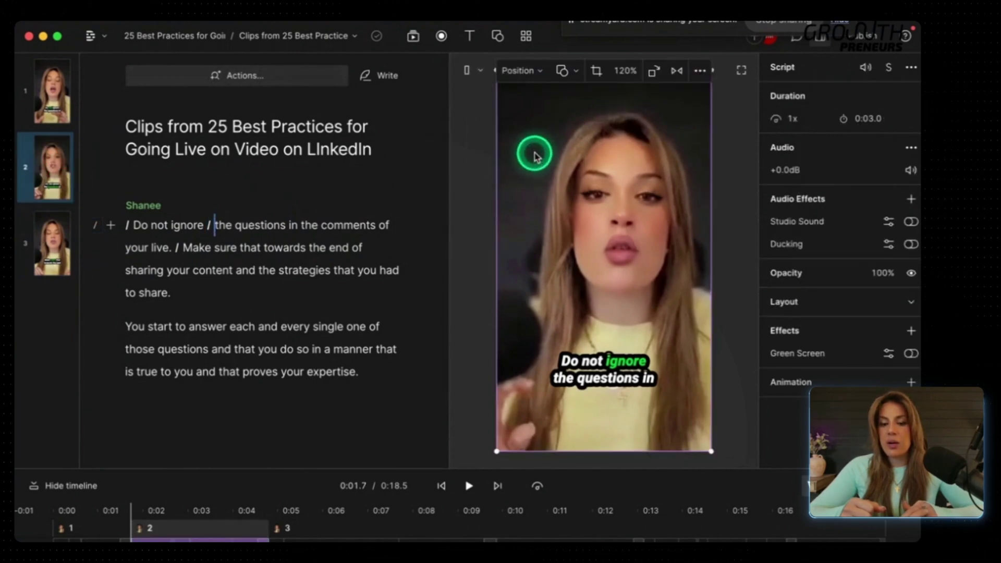
left_click(625, 70)
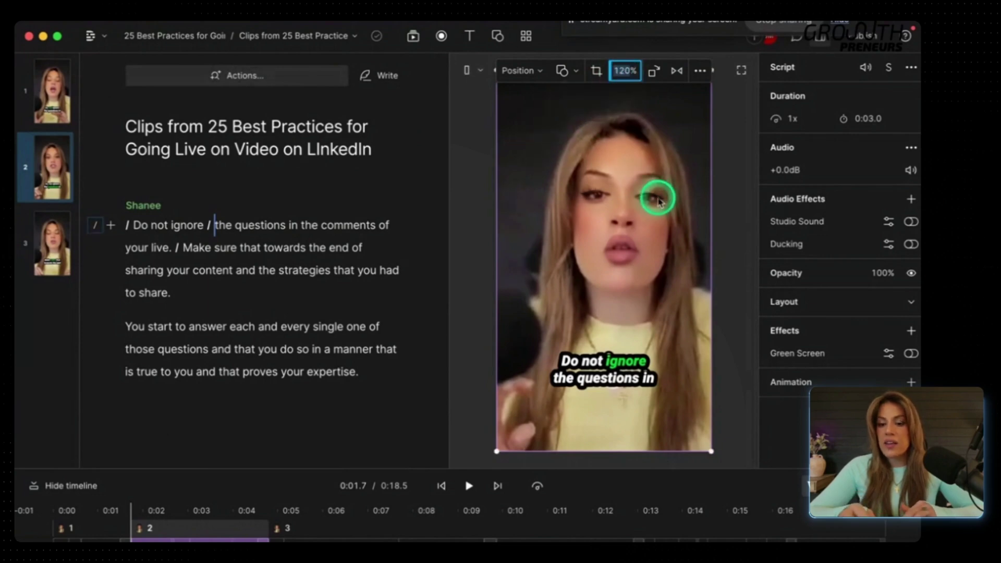
type("110")
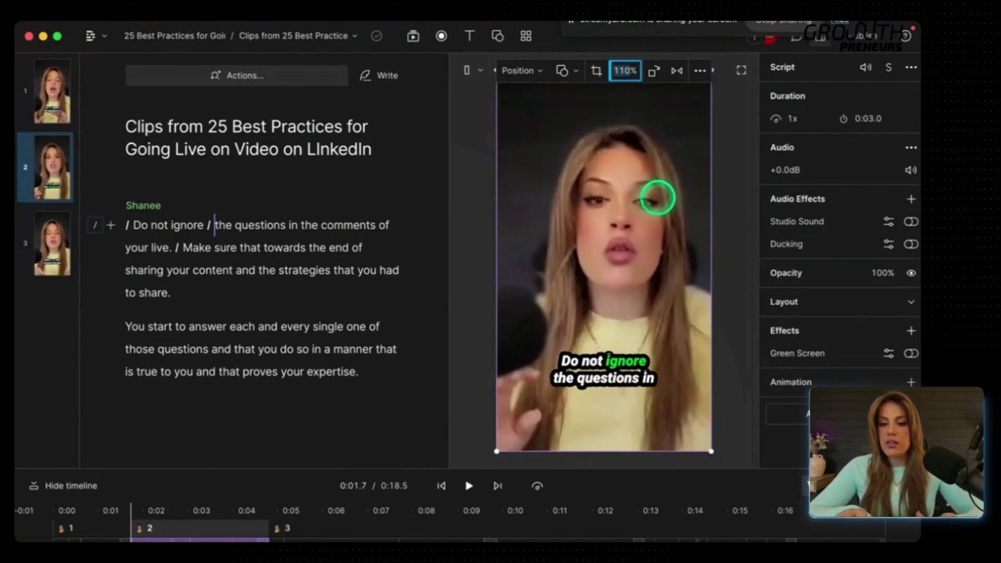
left_click(458, 207)
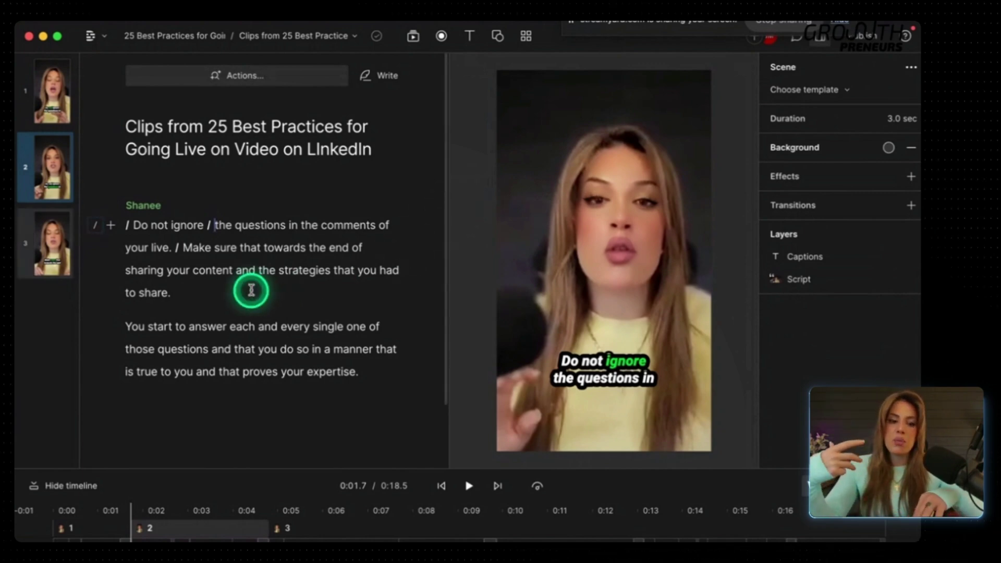
left_click(135, 221)
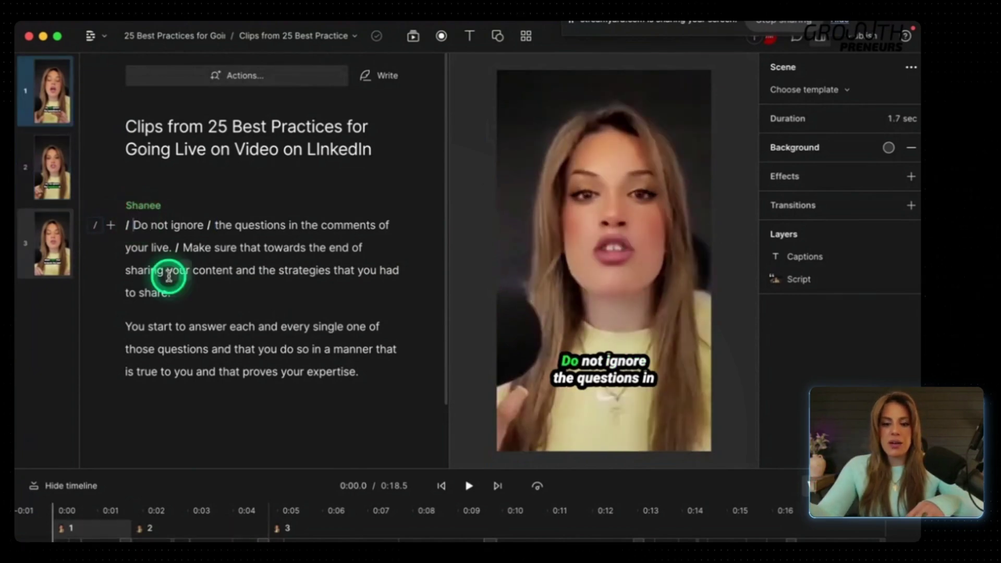
key("space")
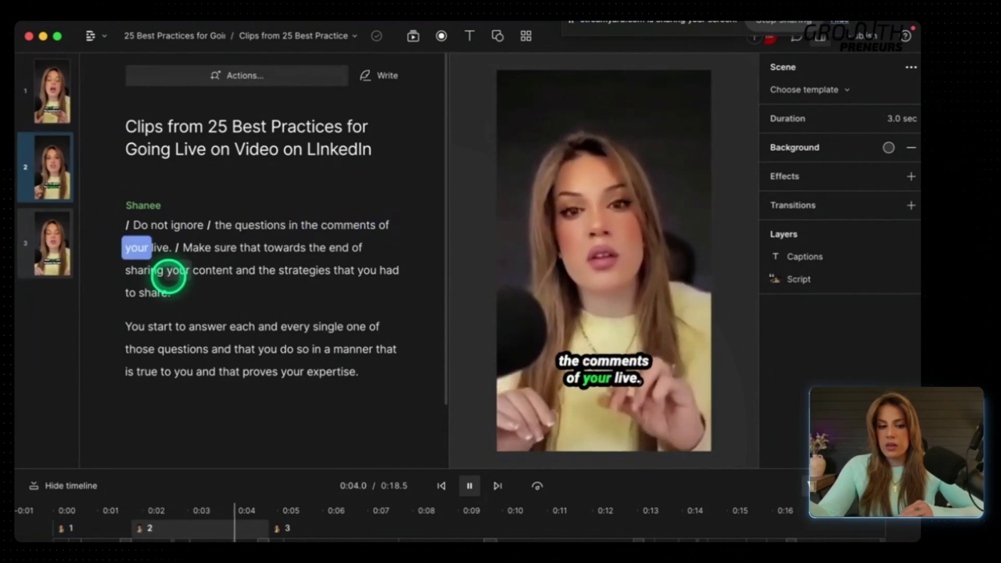
key("space")
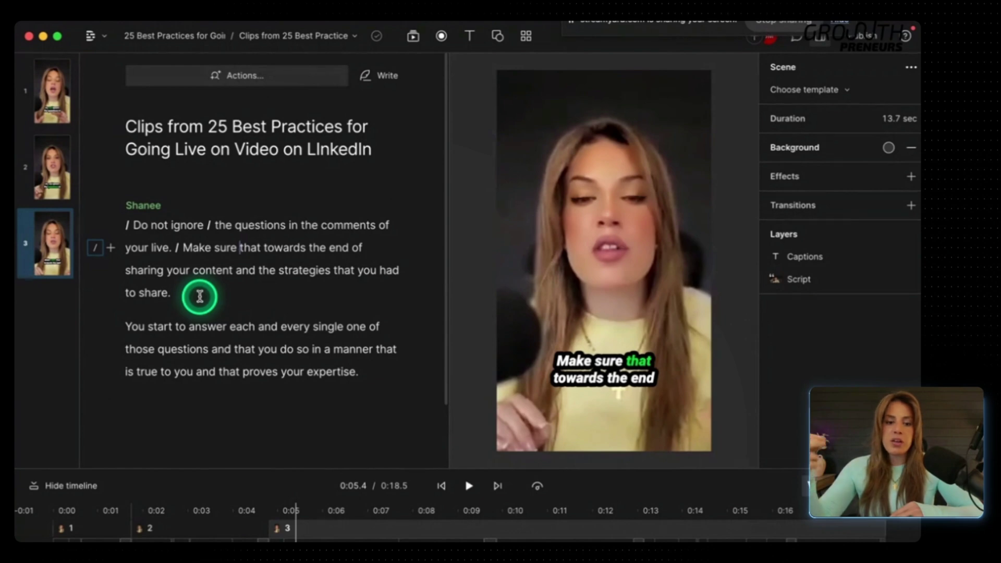
Select 'You start … those questions' in the script and open the Media library.
left_click_drag(125, 326, 209, 349)
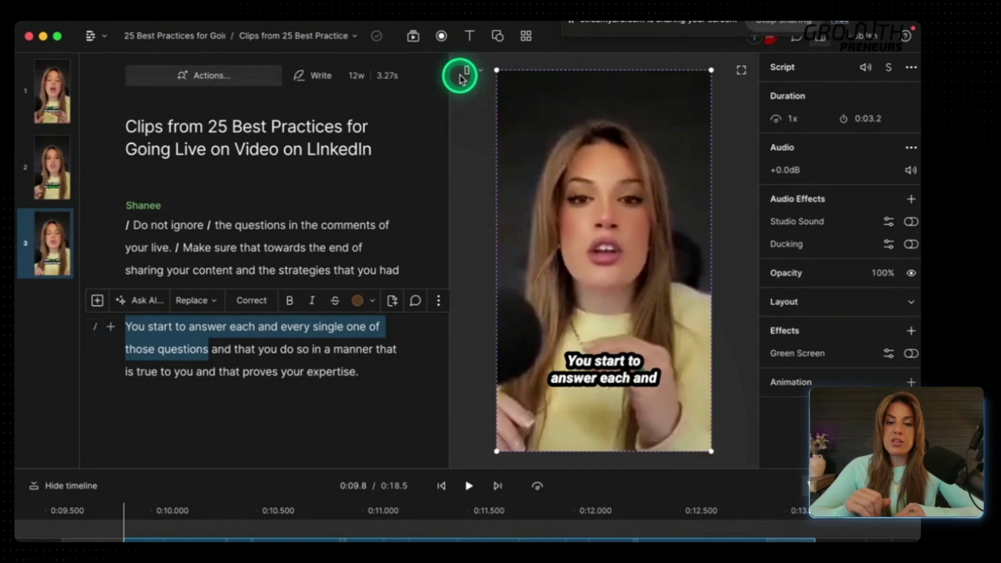
left_click(414, 39)
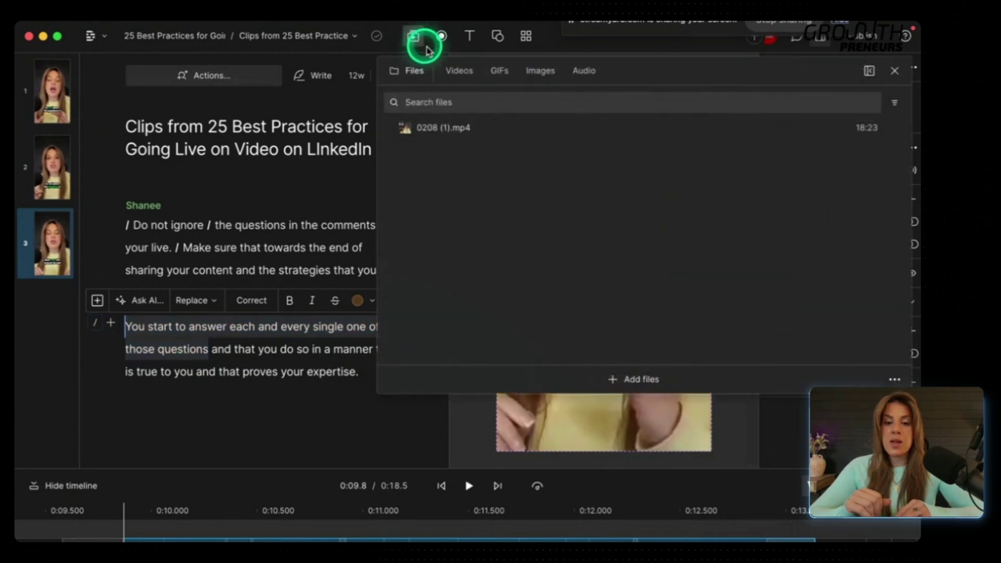
Search stock Videos for 'comments' and scroll to the hands-typing-on-laptop clip.
left_click(457, 72)
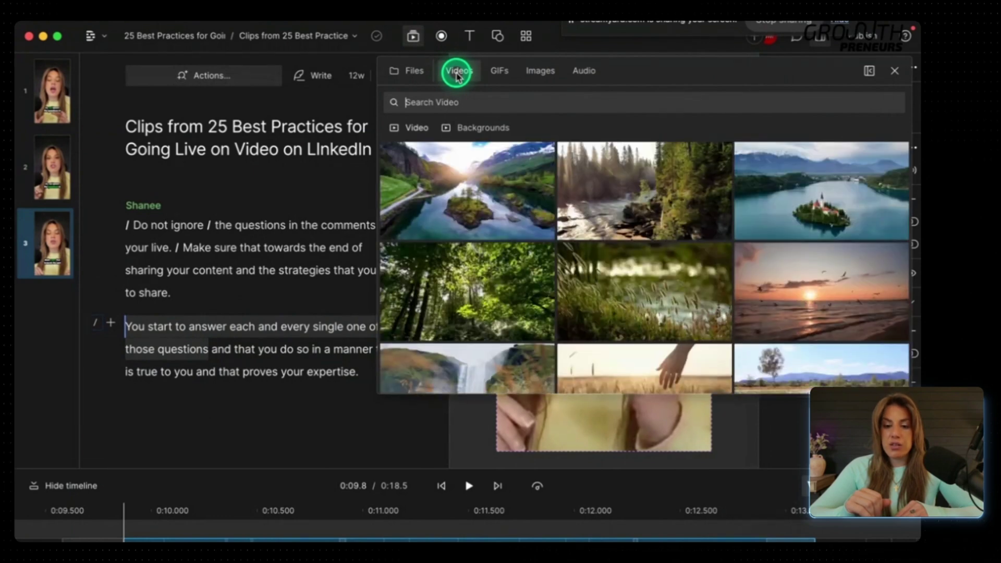
left_click(454, 99)
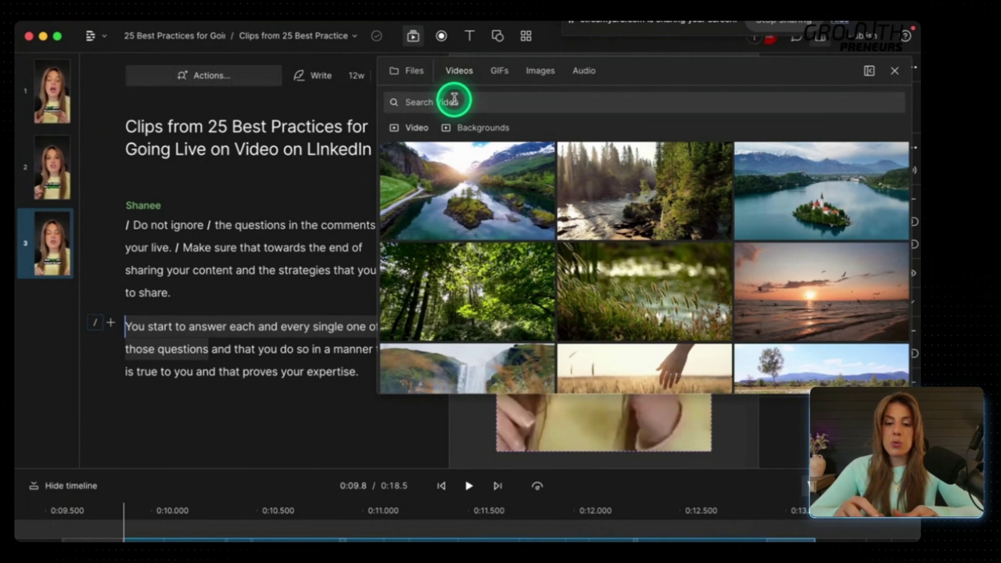
type("answer questions")
left_click_drag(485, 101, 405, 100)
type("comments")
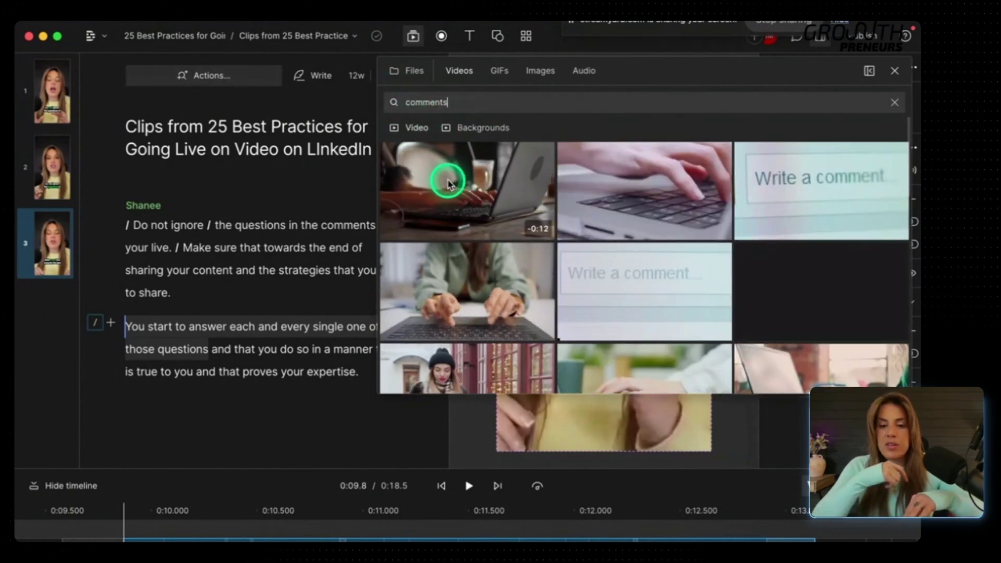
scroll(473, 319, "down", 3)
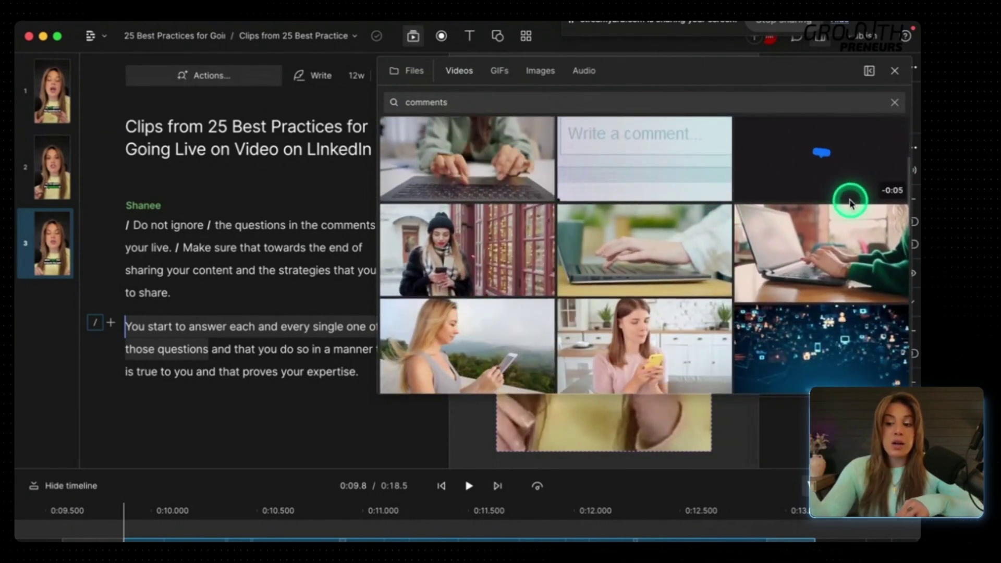
scroll(820, 230, "down", 1)
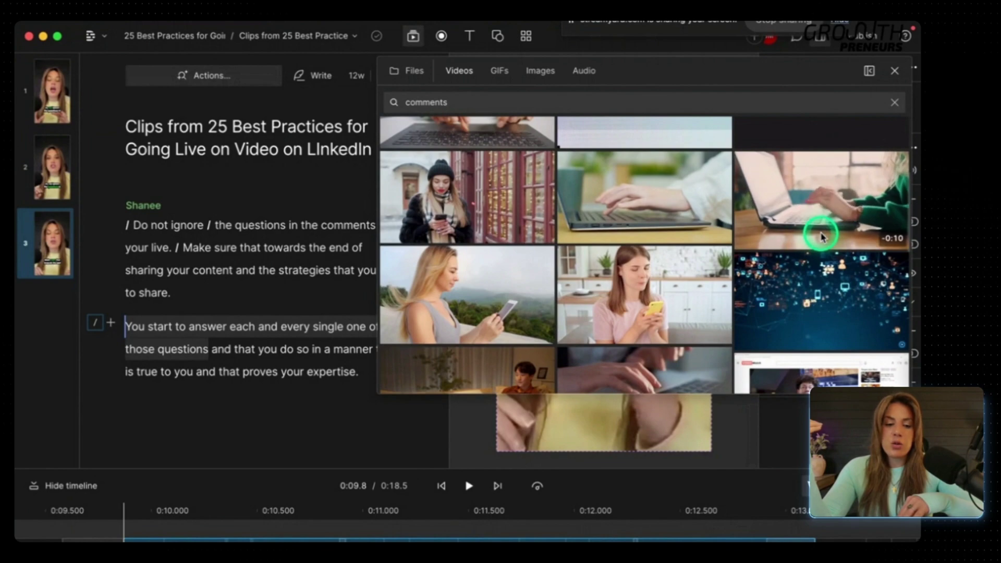
Add the laptop-typing stock clip and stretch it to fill the frame.
left_click(835, 211)
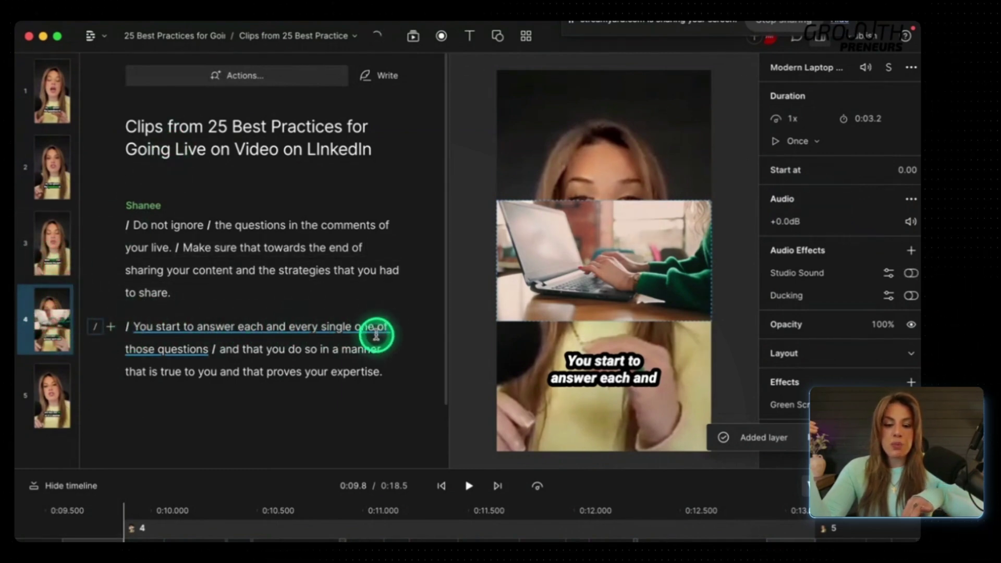
left_click(563, 296)
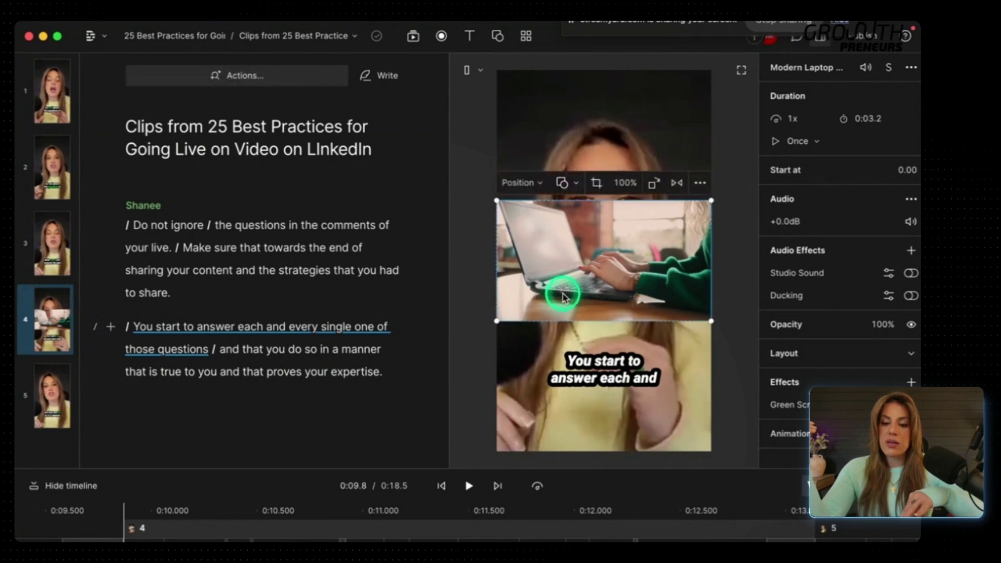
left_click_drag(574, 201, 577, 74)
left_click_drag(565, 322, 565, 458)
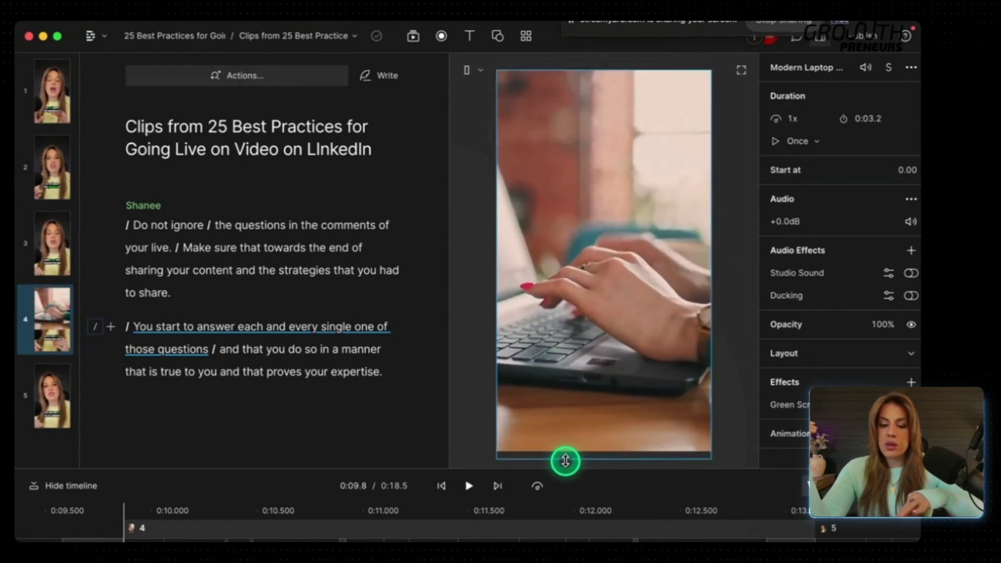
left_click(739, 145)
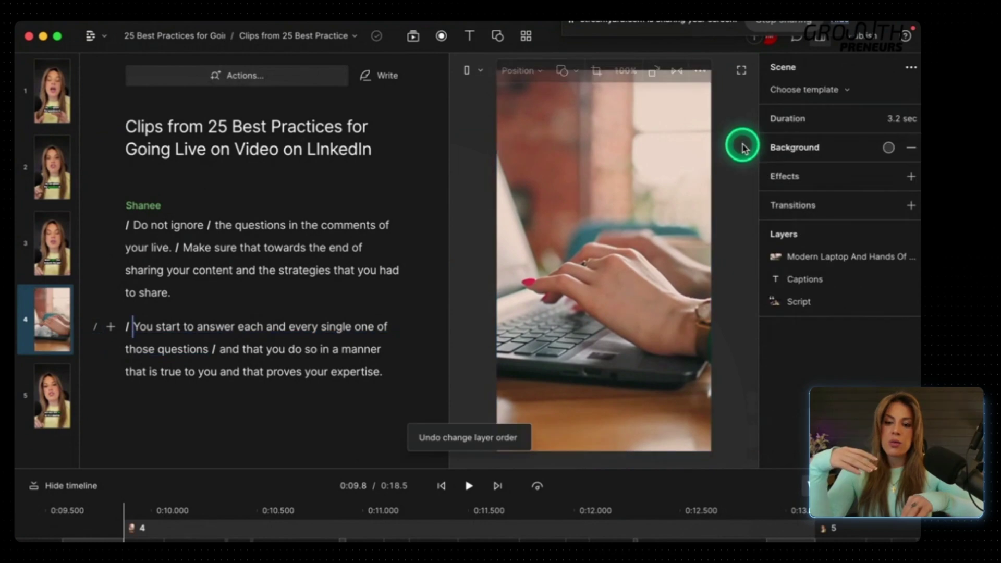
Move the laptop B-roll layer behind the captions.
left_click(614, 140)
left_click(698, 71)
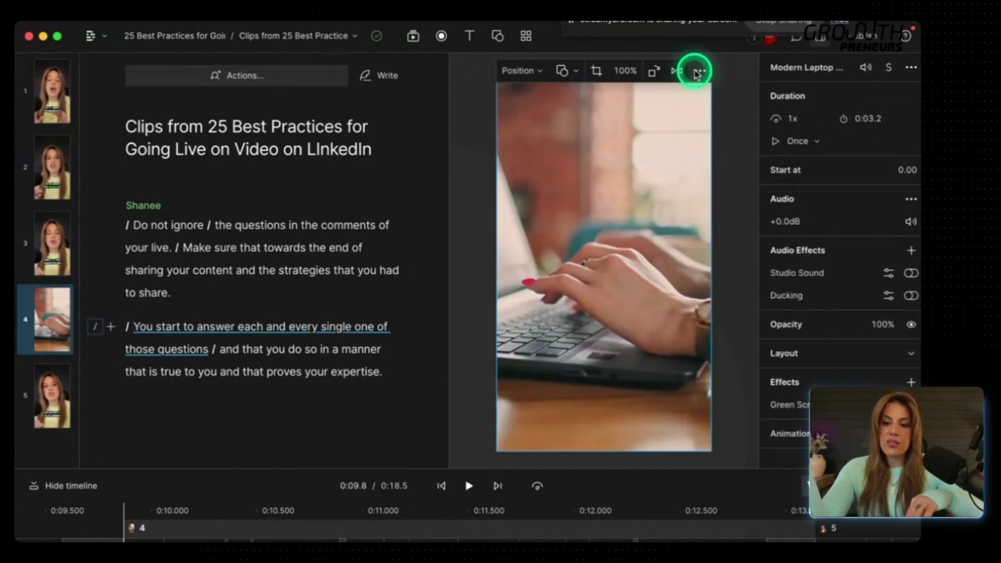
left_click(748, 99)
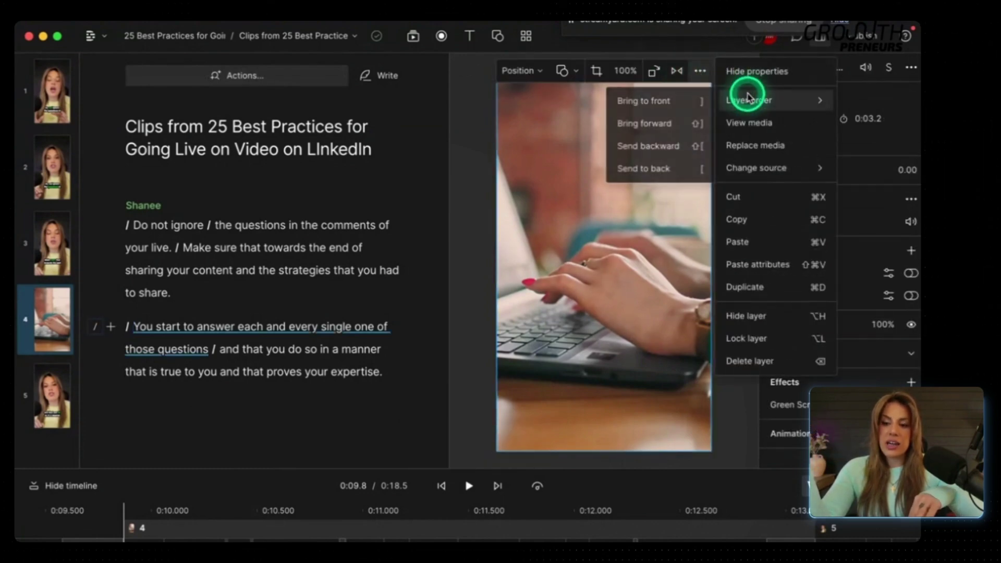
left_click(654, 148)
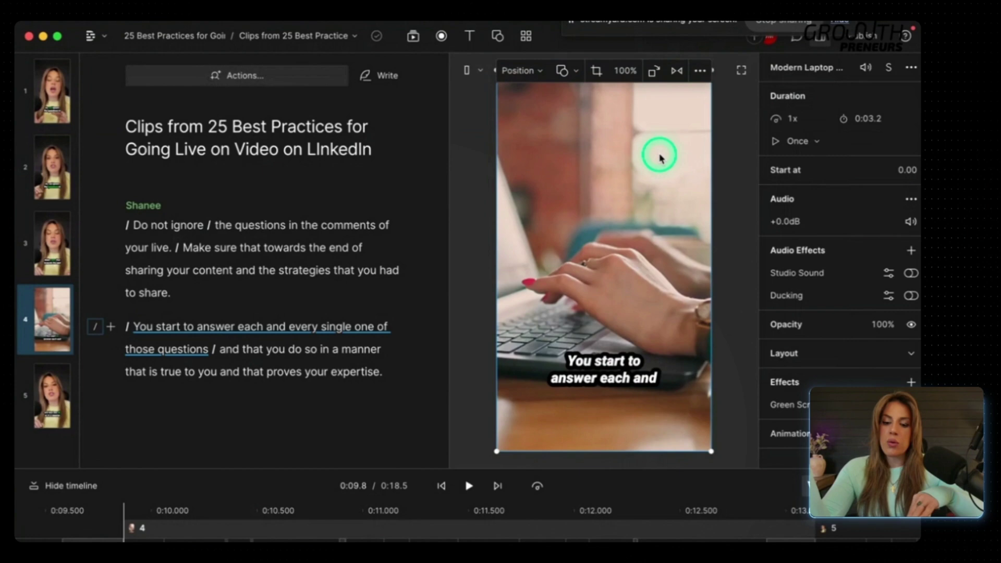
left_click(696, 390)
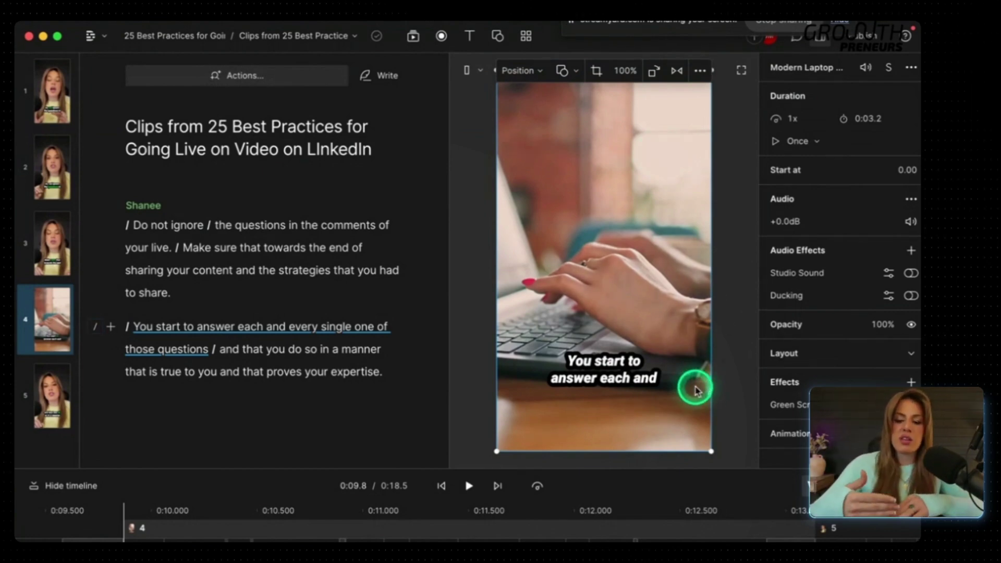
Play the clip from the first scene to check the B-roll under captions.
left_click(615, 373)
left_click(559, 368)
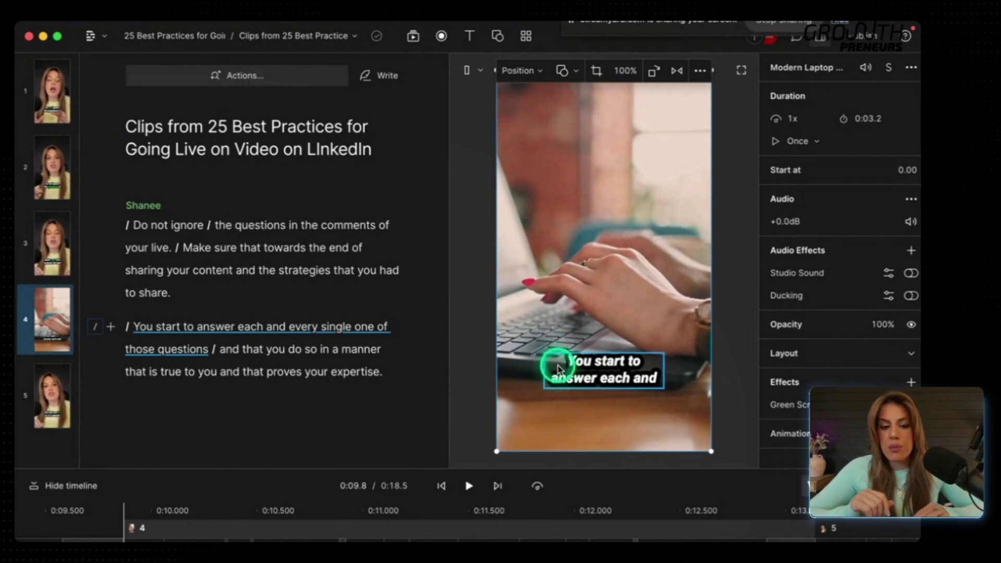
left_click(130, 223)
key("space")
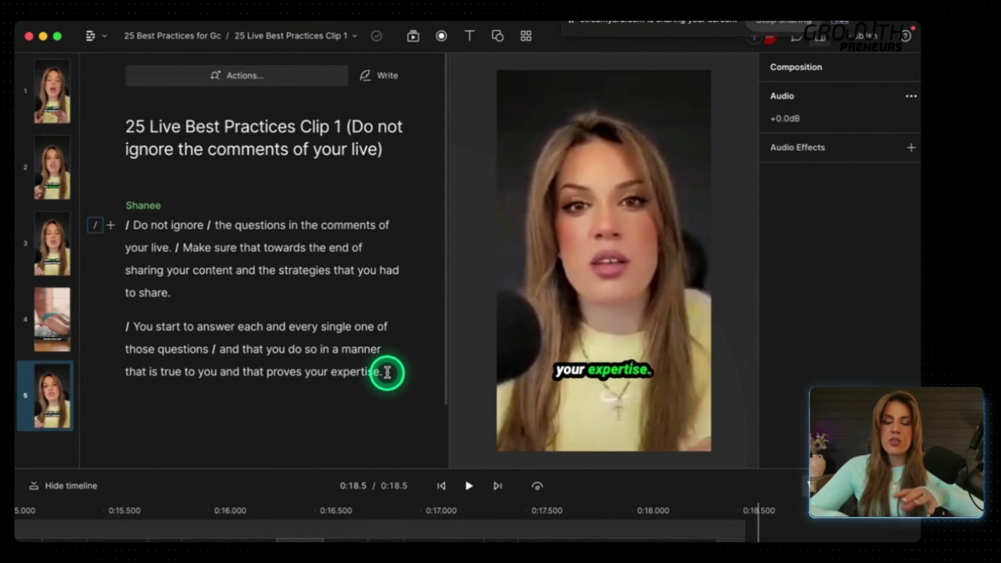
Turn on Studio Sound for the entire script and listen to the result.
left_click_drag(387, 372, 112, 221)
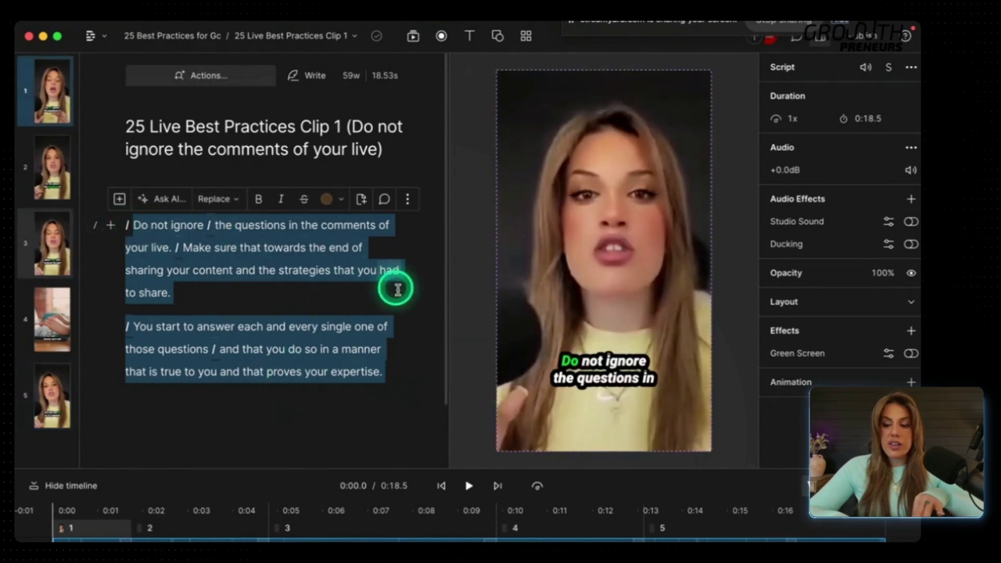
left_click(912, 222)
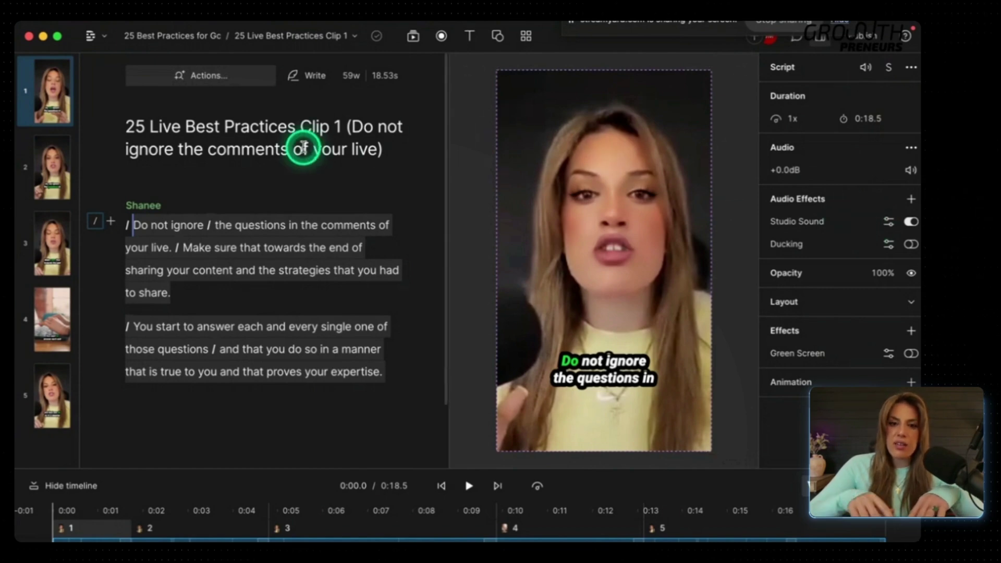
left_click(127, 223)
key("space")
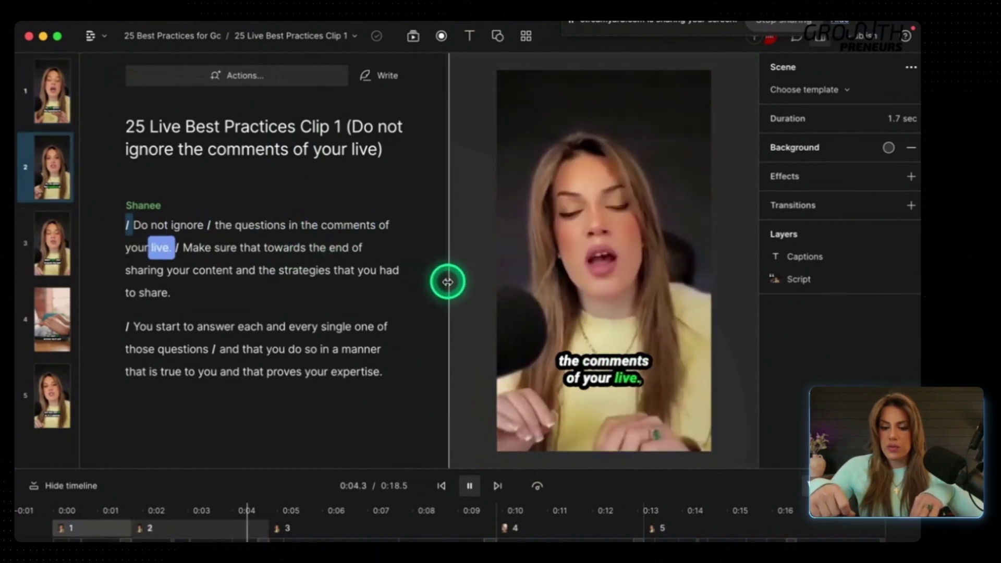
Lower the Studio Sound intensity to 80% and play the clip to check.
left_click_drag(376, 365, 134, 221)
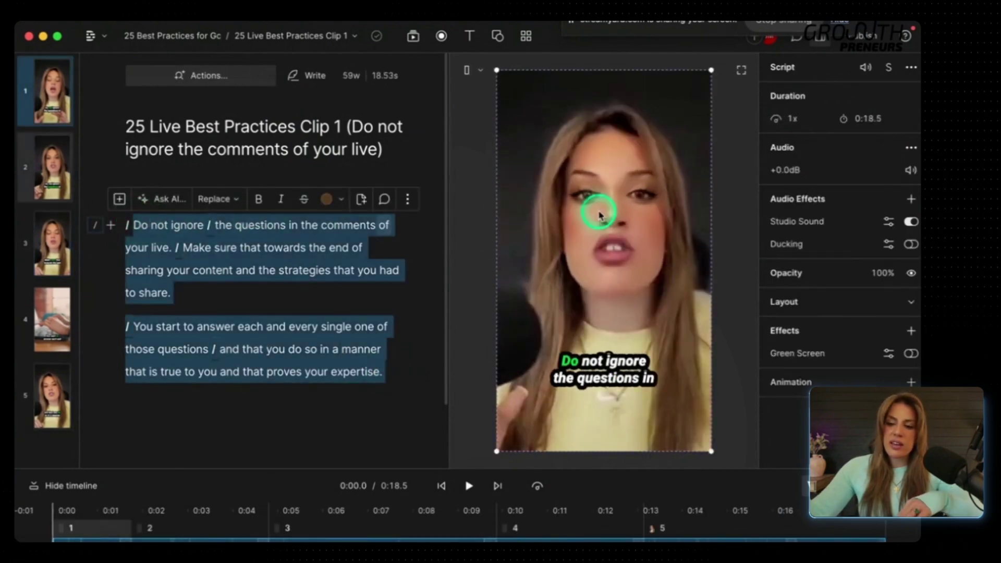
left_click(889, 226)
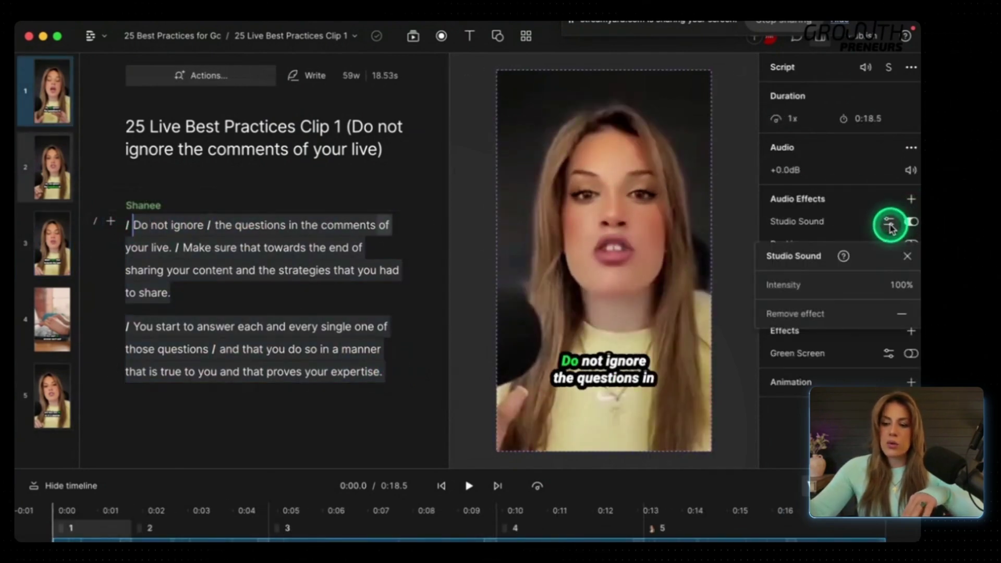
left_click(903, 287)
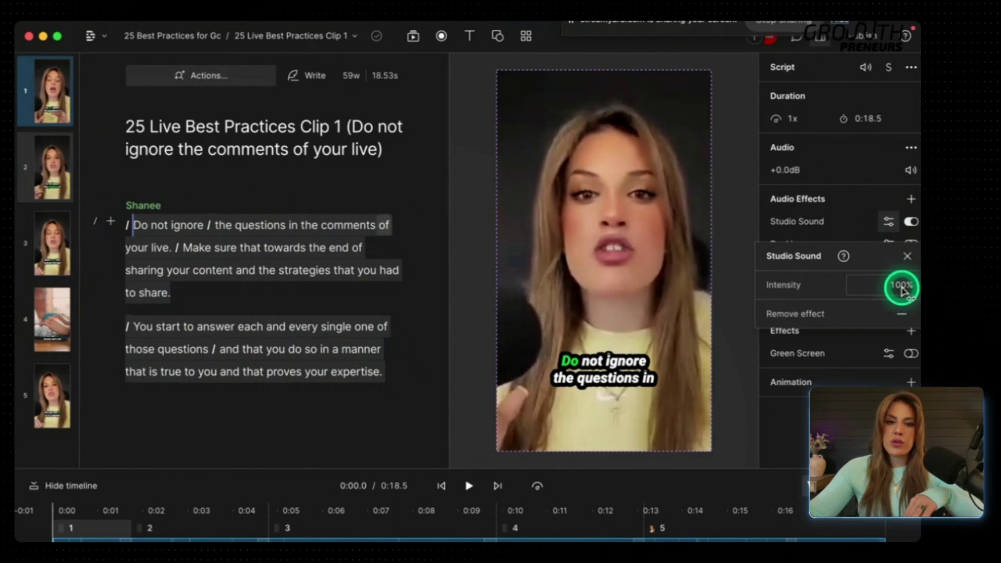
left_click(885, 222)
left_click(895, 285)
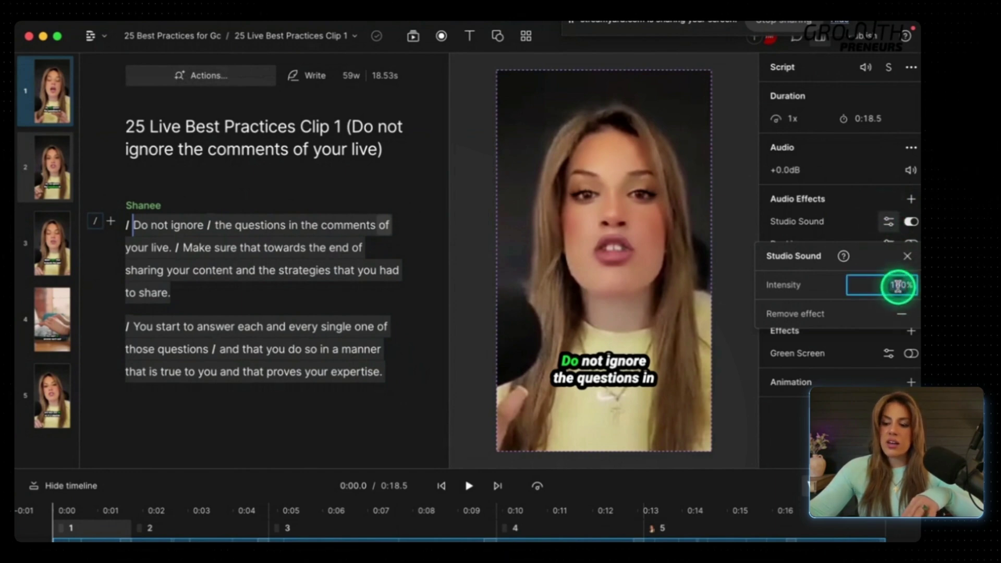
type("80")
left_click(911, 363)
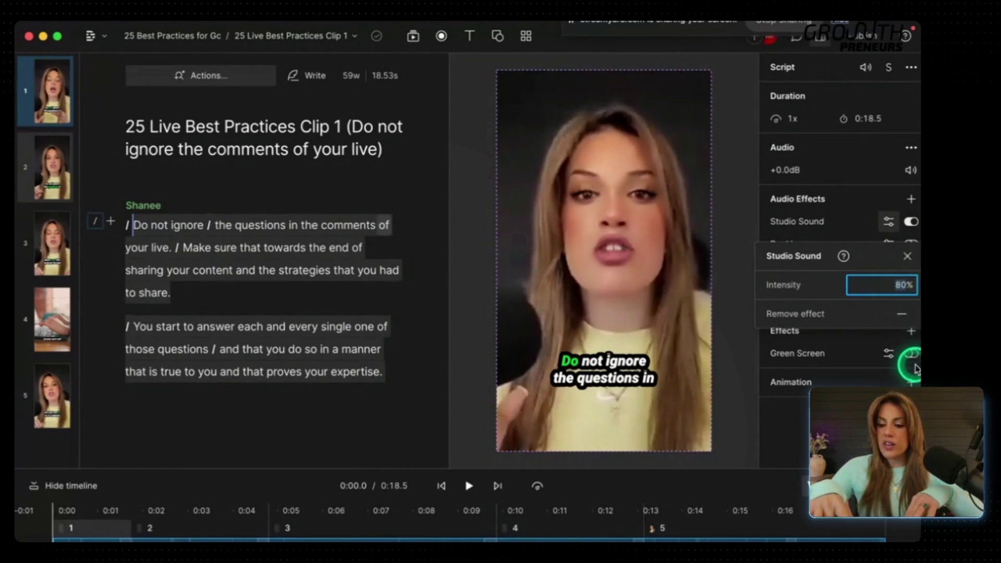
left_click(134, 222)
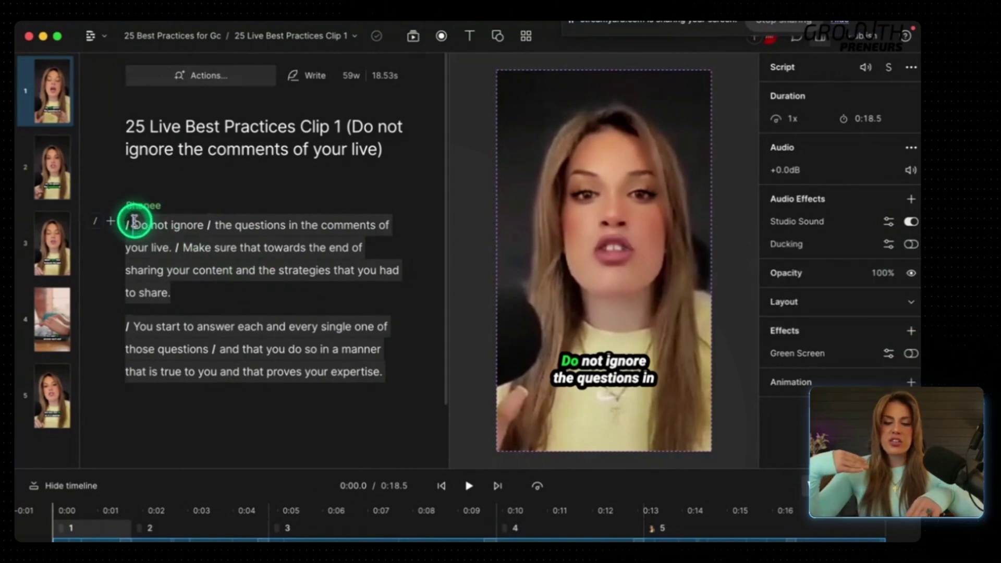
key("space")
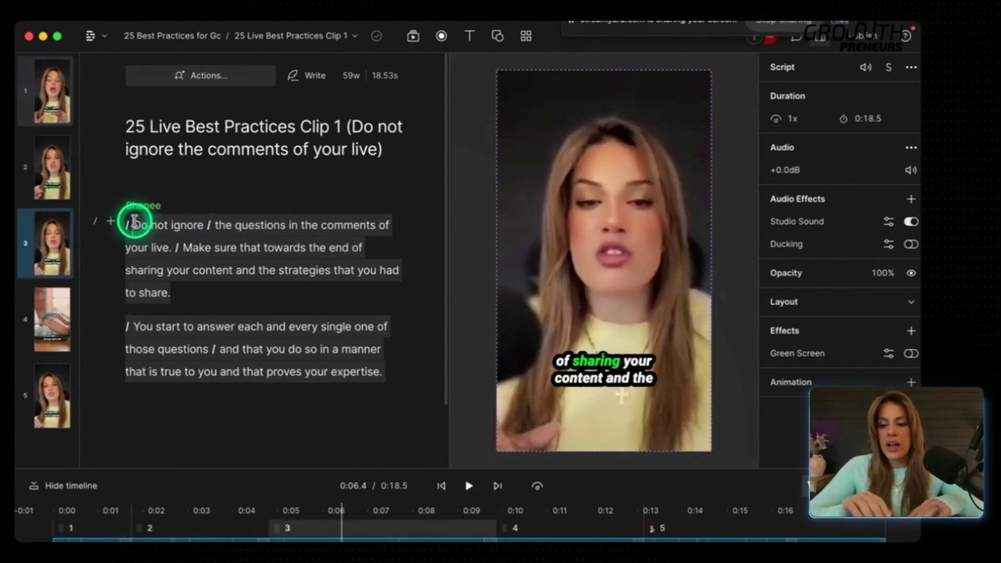
Set up a video file export with Max resolution and High quality.
left_click(872, 37)
left_click(630, 72)
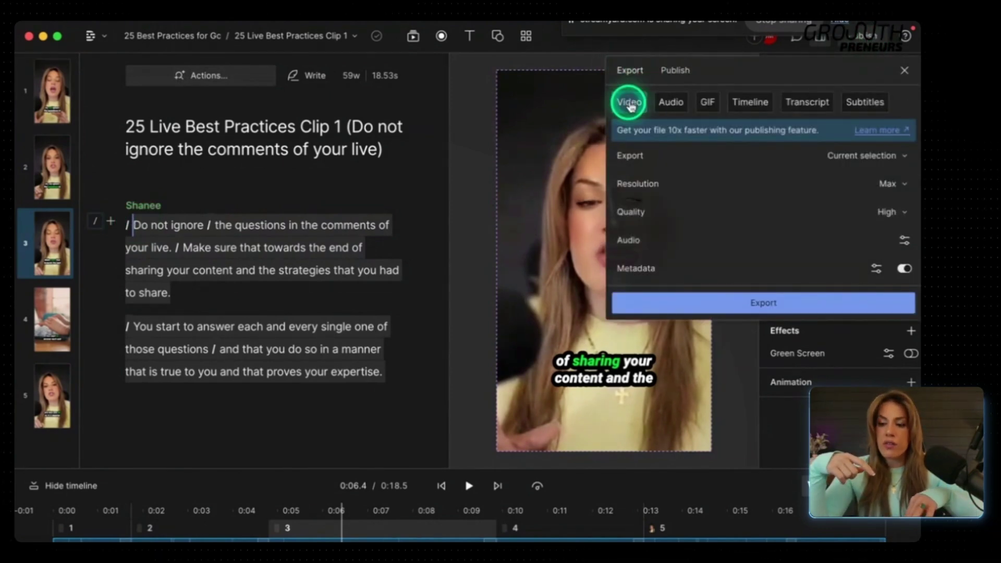
left_click(898, 184)
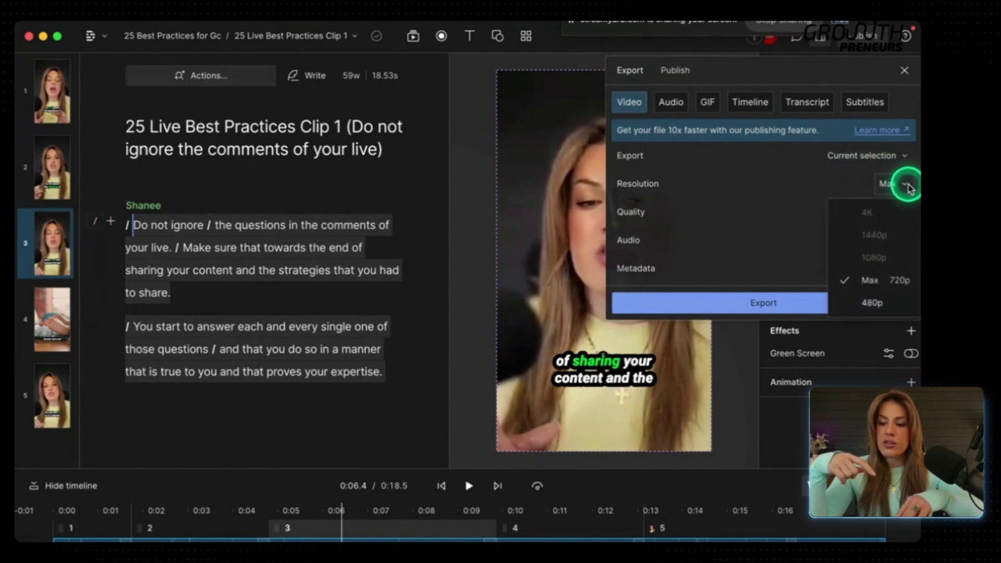
left_click(893, 278)
left_click(897, 212)
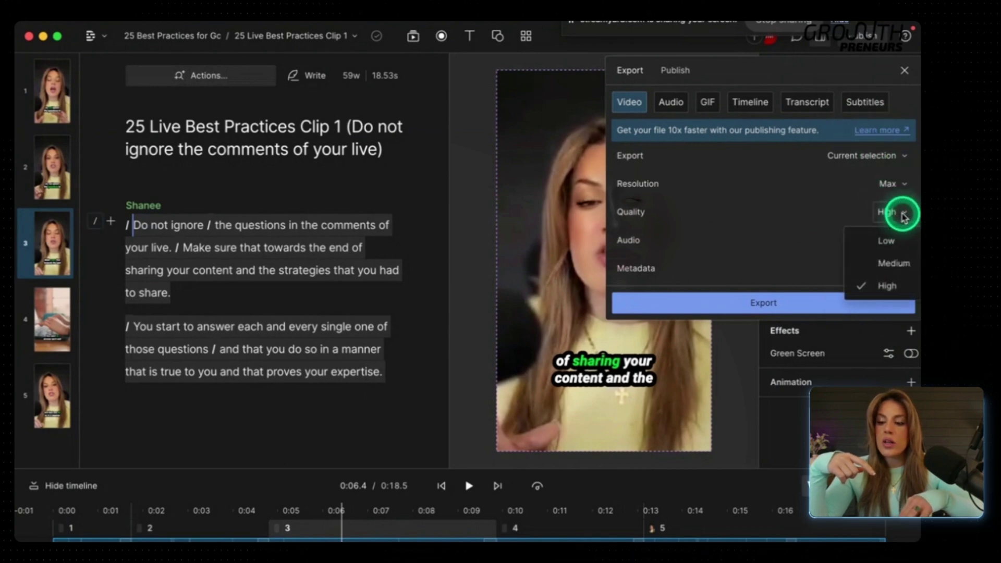
left_click(853, 192)
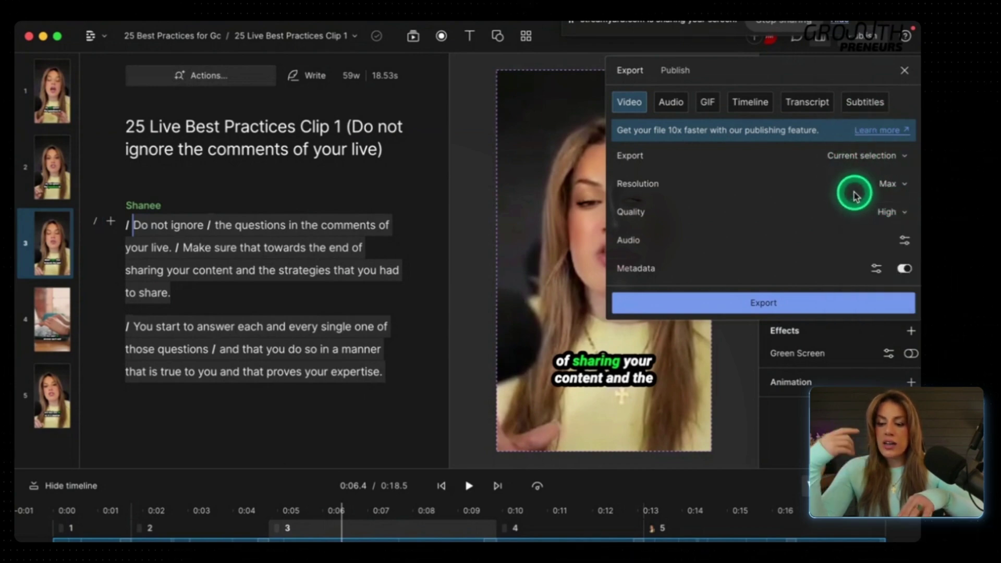
Export the video with a custom tag to Downloads and play the finished file.
left_click(671, 305)
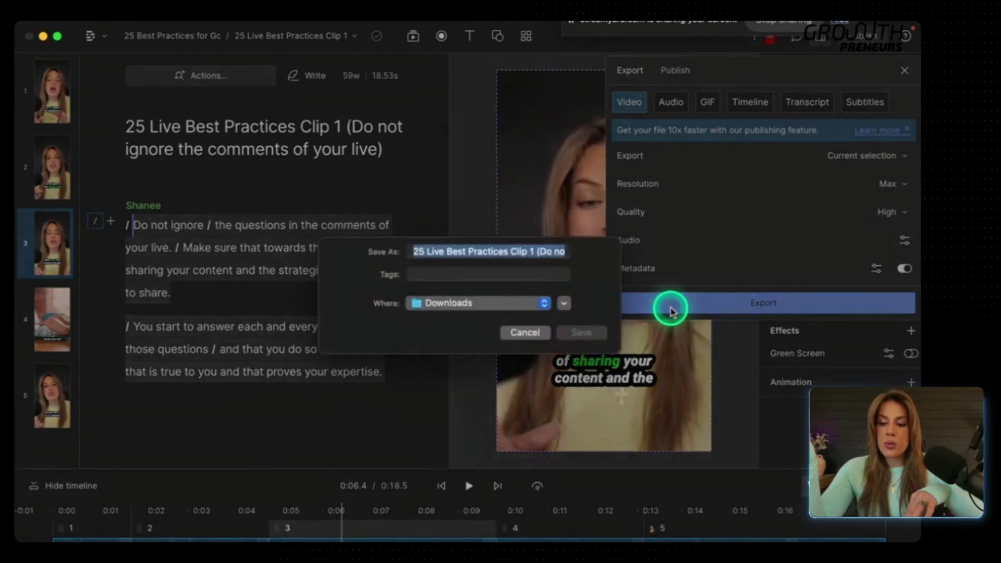
key("Tab")
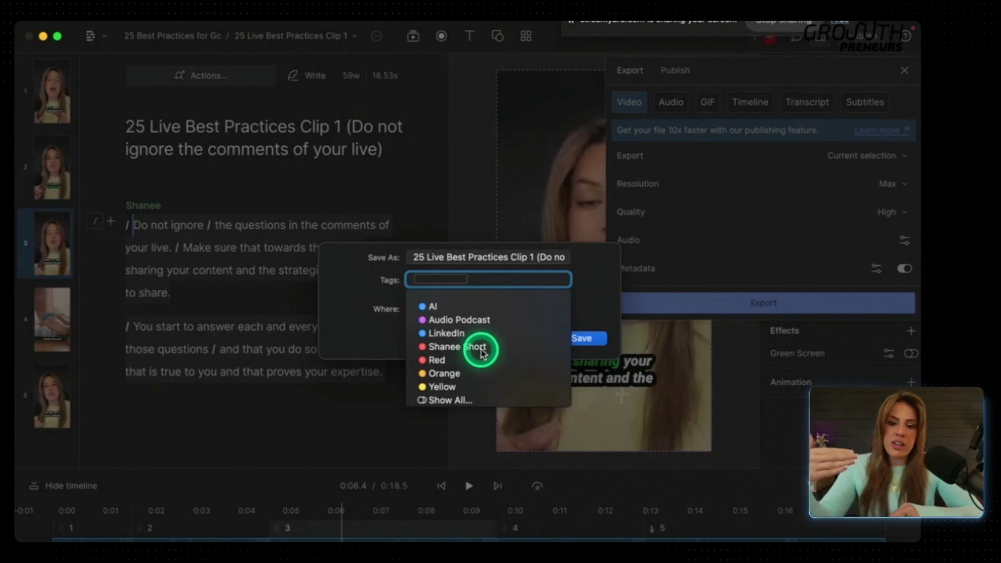
left_click(480, 350)
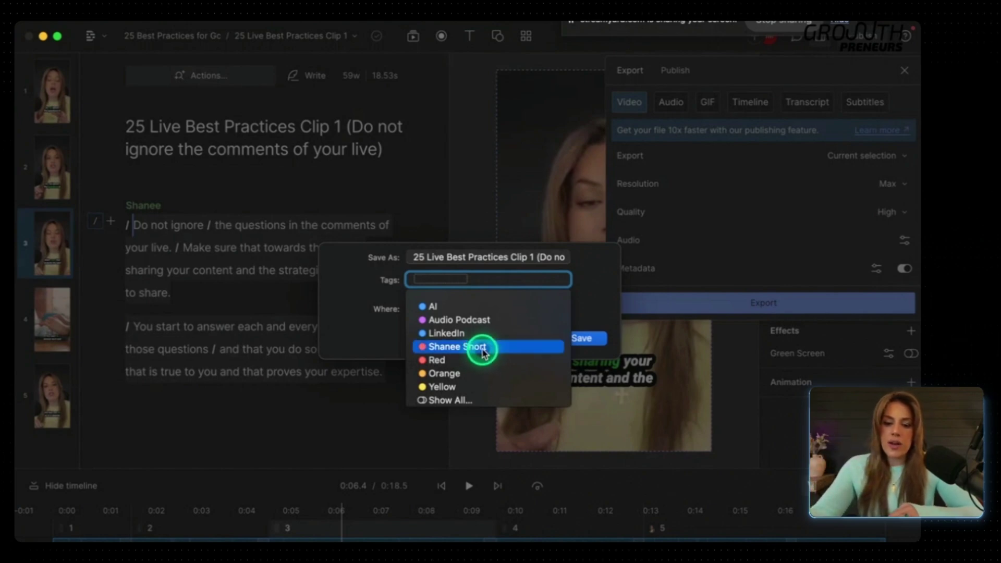
left_click(596, 308)
left_click(583, 338)
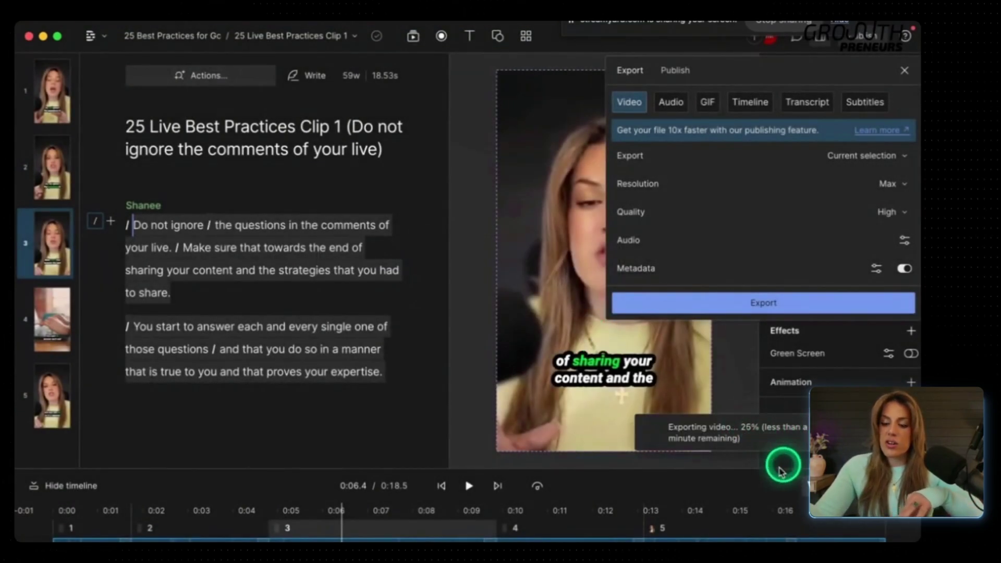
left_click(793, 444)
left_click(473, 400)
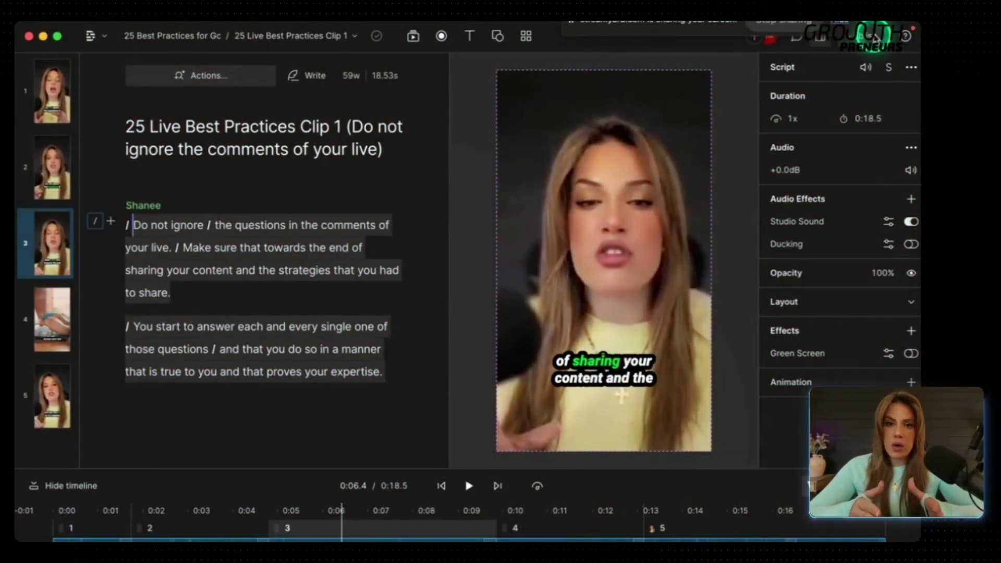
Choose YouTube as the publish destination for the clip.
left_click(877, 37)
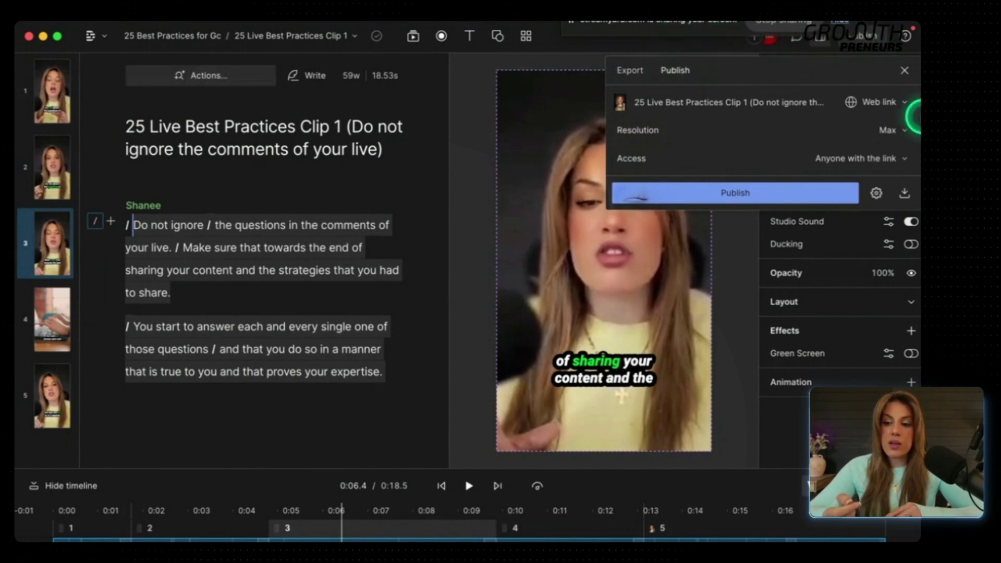
left_click(901, 102)
left_click(900, 153)
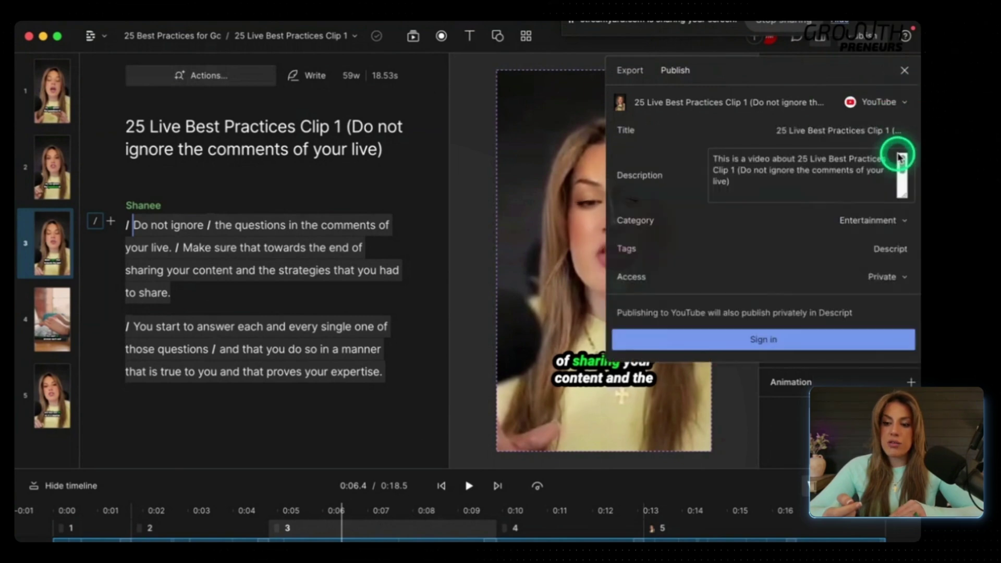
Title the video 'Stop Ignoring Your Live Viewers' and publish it privately to YouTube.
left_click(845, 129)
key("BackSpace")
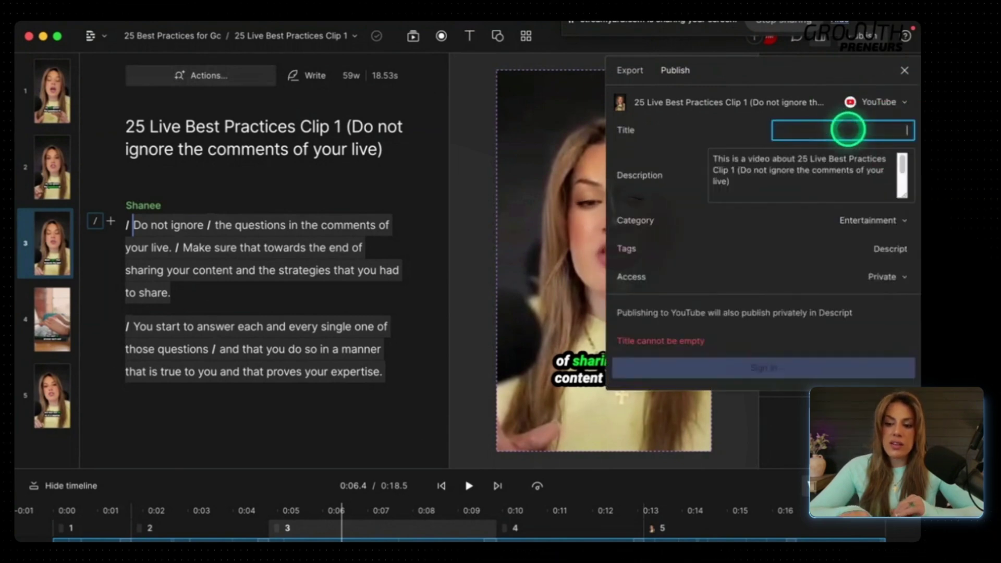
type("Stop Ignoring Your")
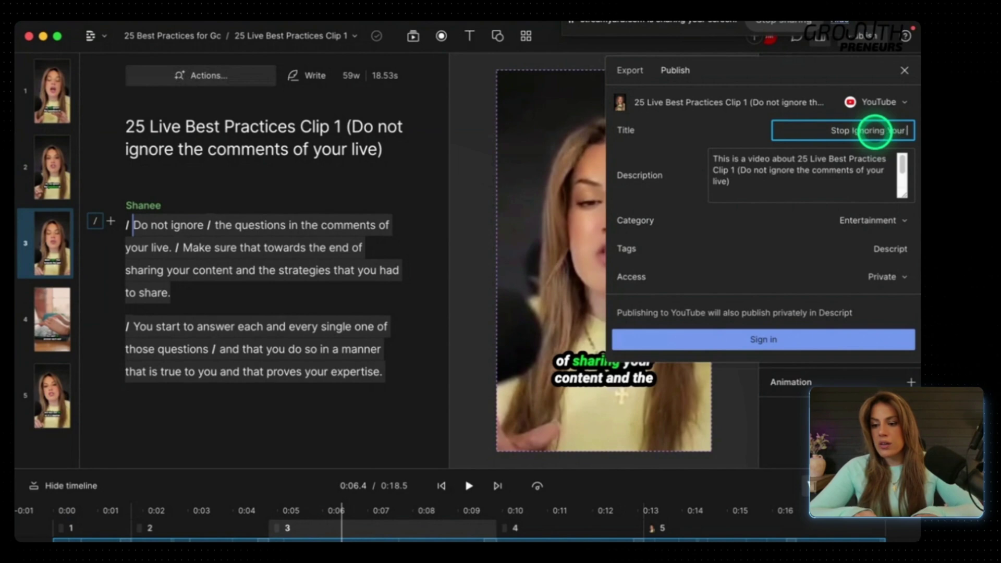
type("Live Viewers")
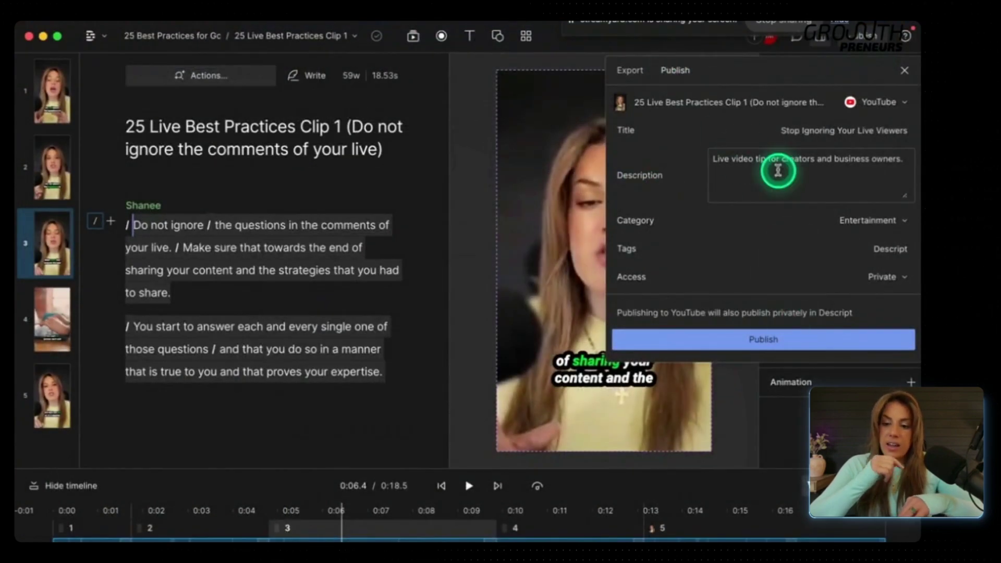
left_click(778, 336)
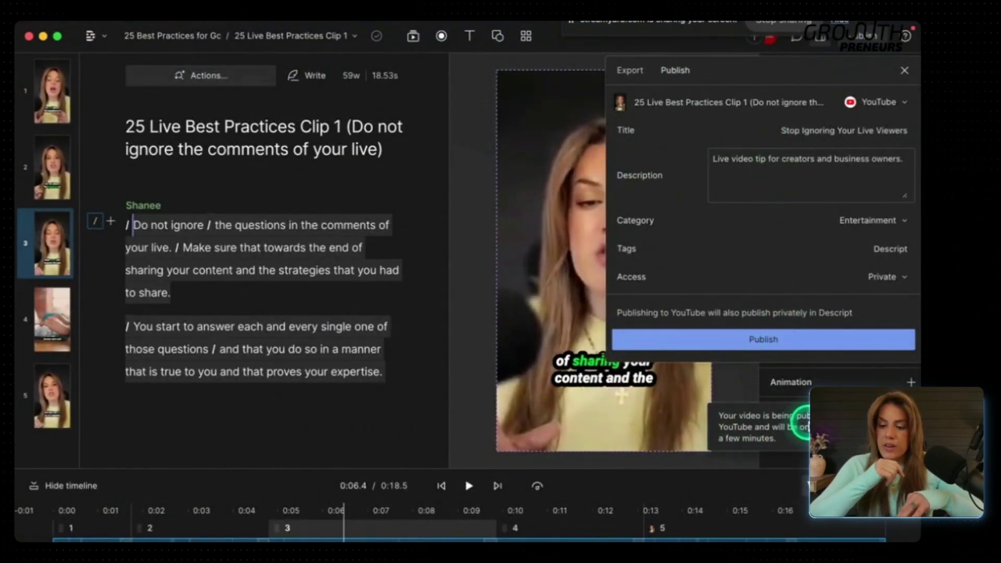